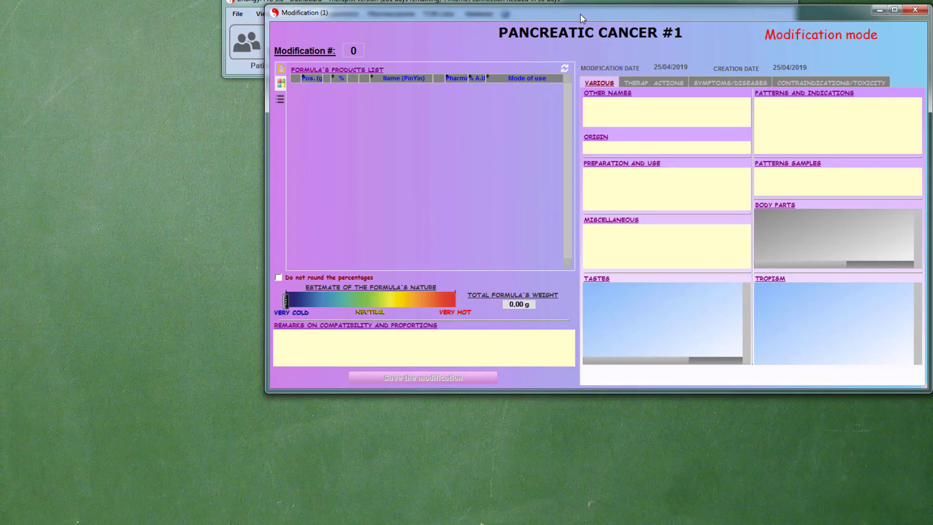
Open the medicinals list, place it beside the PANCREATIC CANCER #1 modification window, and filter it by the PinYin name "long dan"
left_click_drag(579, 13, 619, 73)
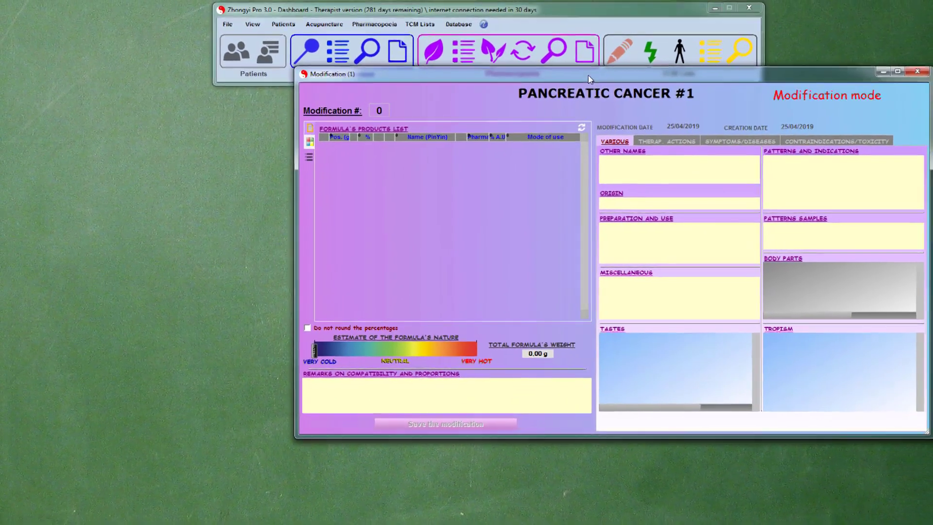
left_click(432, 54)
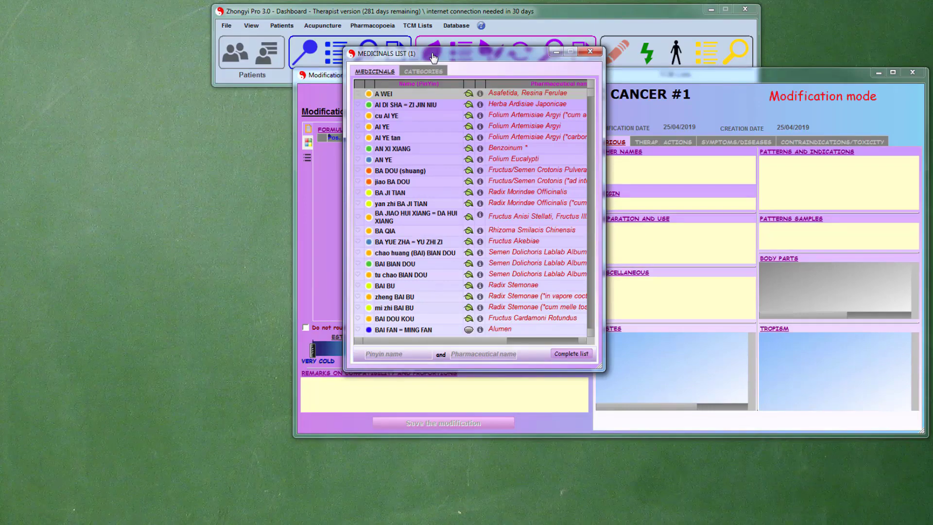
left_click_drag(433, 57, 65, 16)
left_click_drag(345, 82, 344, 45)
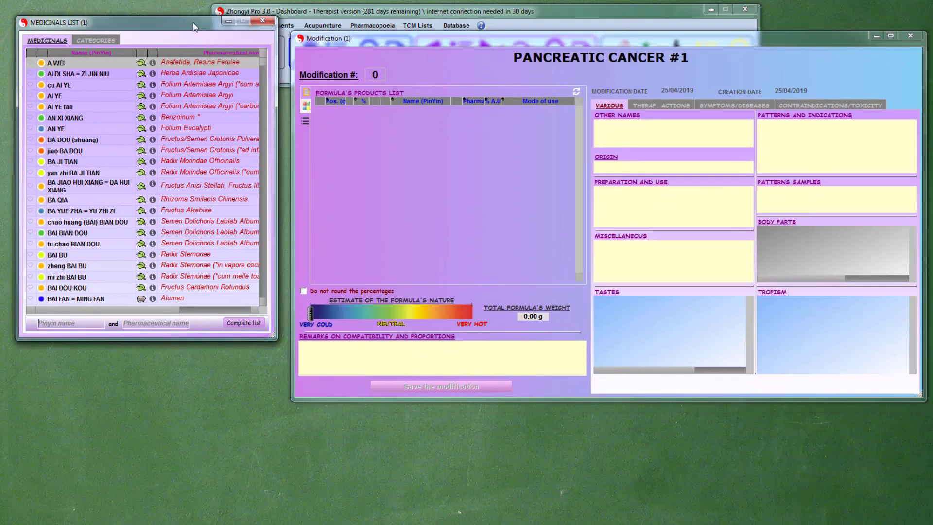
left_click(81, 325)
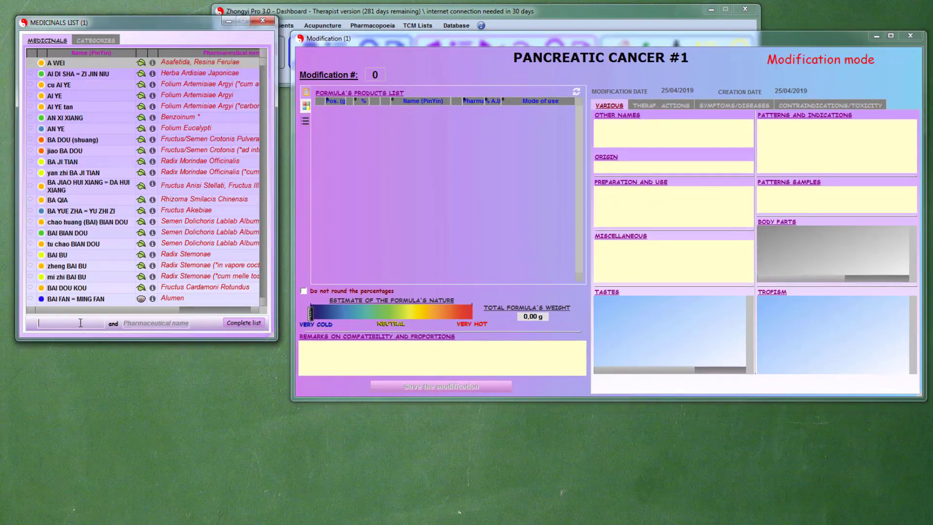
type("long dan")
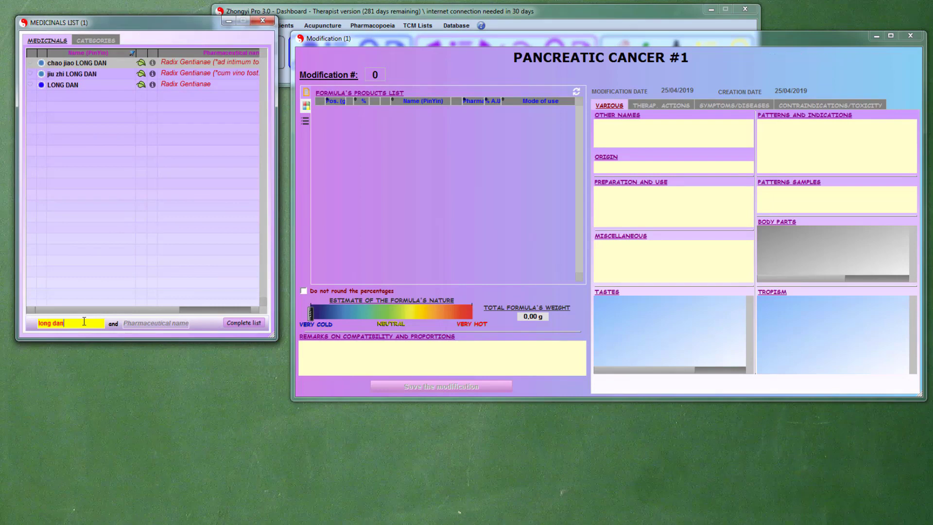
Open the medicinal pages of chao jiao LONG DAN, jiu zhi LONG DAN and LONG DAN and spread them out for comparison
left_click(109, 63)
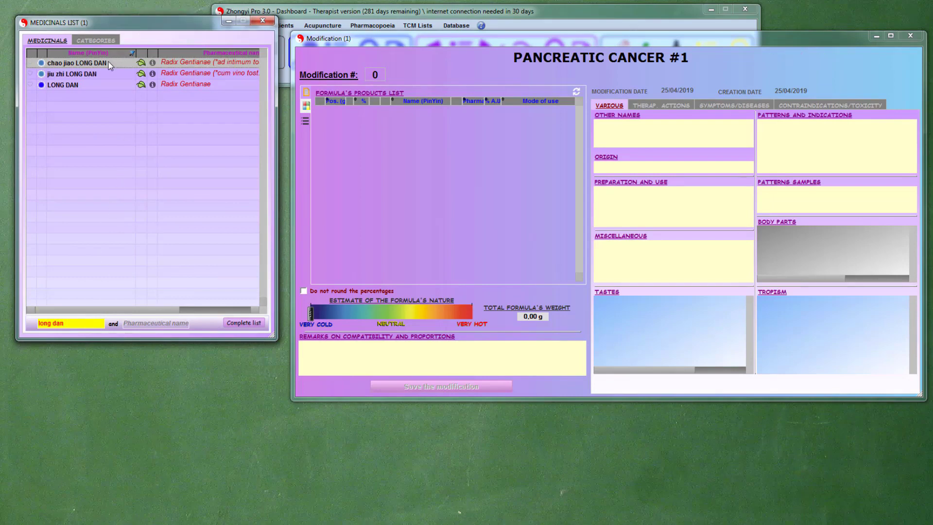
double_click(109, 62)
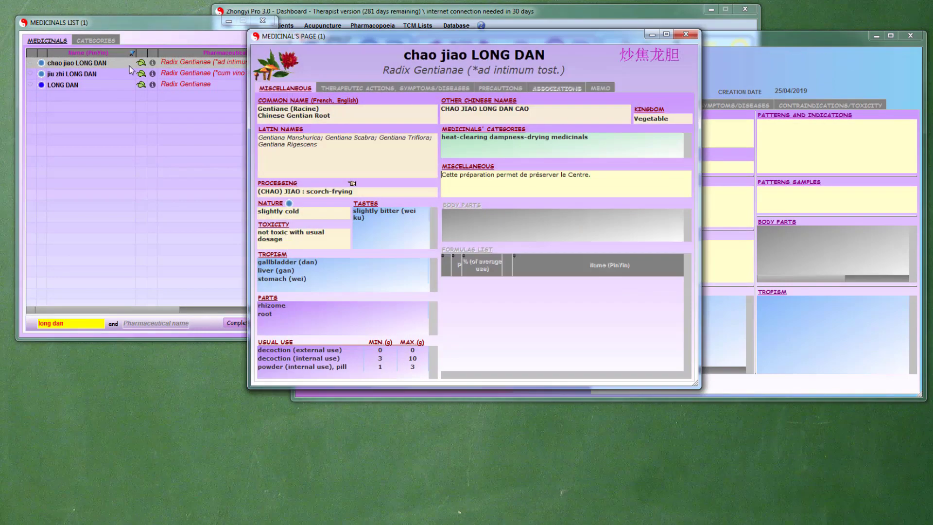
double_click(91, 73)
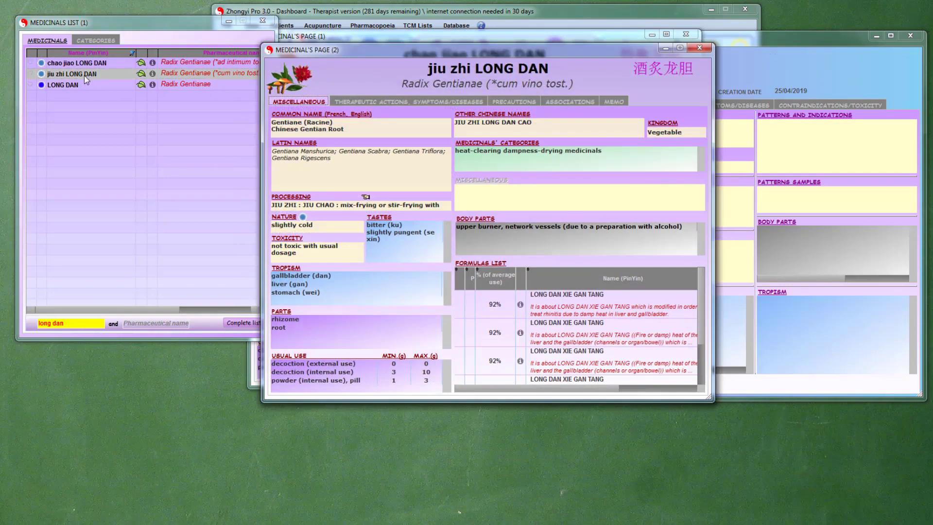
double_click(75, 85)
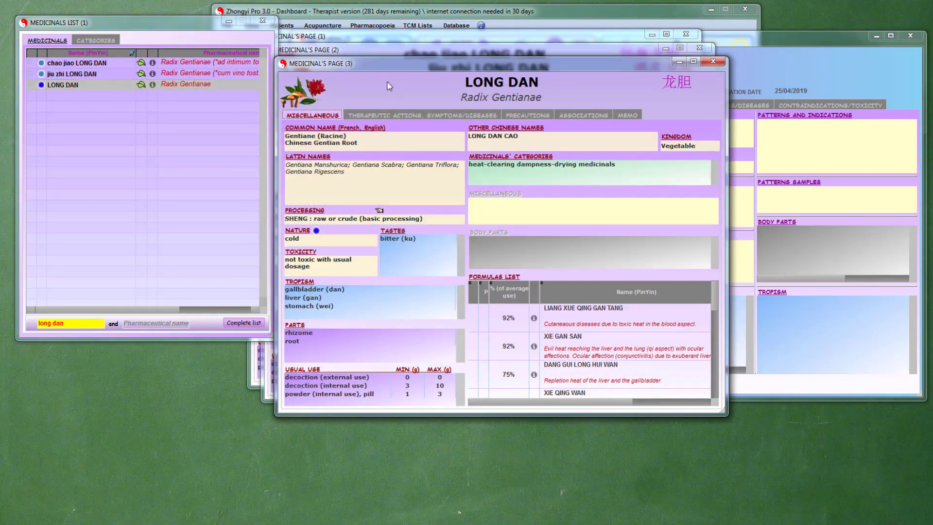
left_click_drag(384, 68, 146, 47)
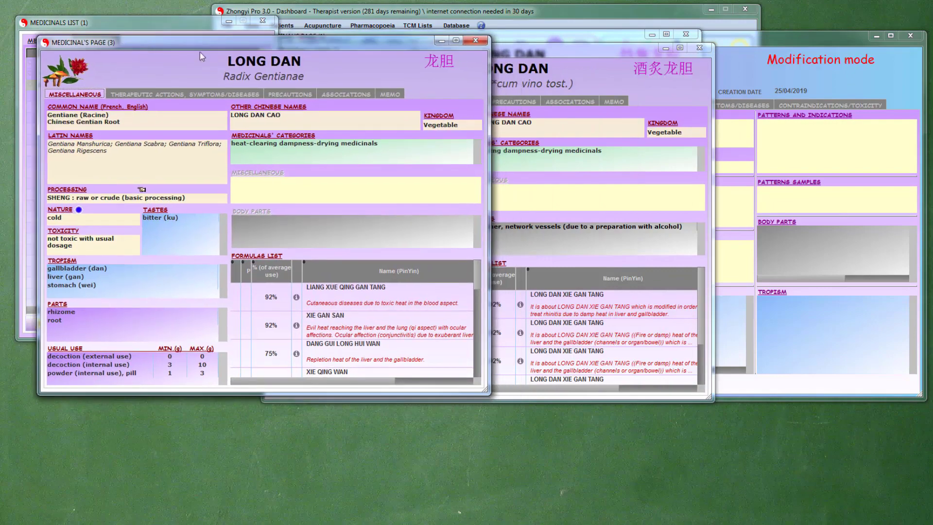
left_click_drag(544, 50, 538, 121)
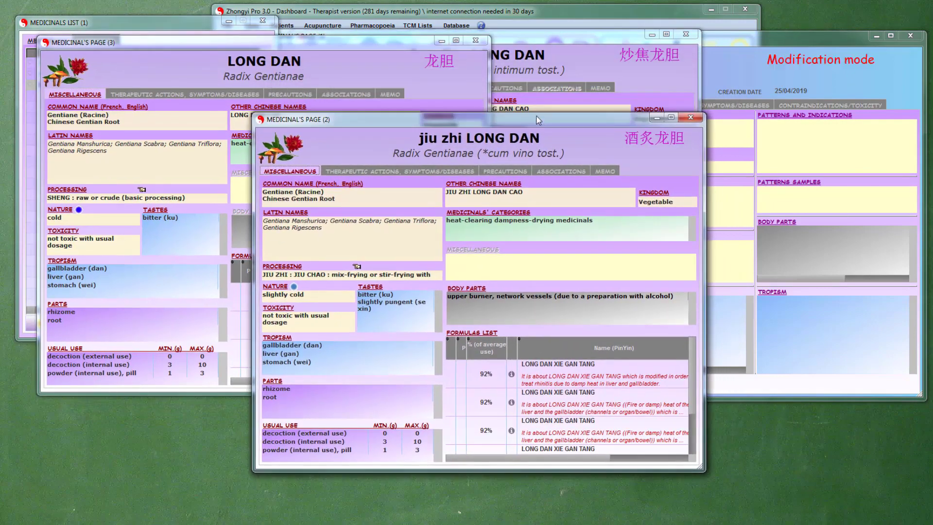
left_click_drag(542, 37, 730, 21)
Compare the formulas lists on the three LONG DAN medicinal pages, and close all three pages
left_click(235, 45)
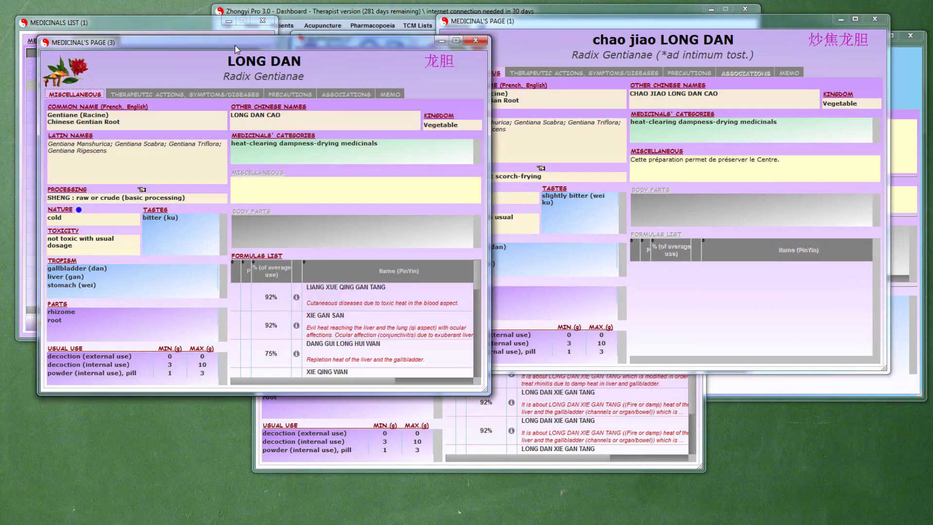
scroll(476, 289, "down", 10)
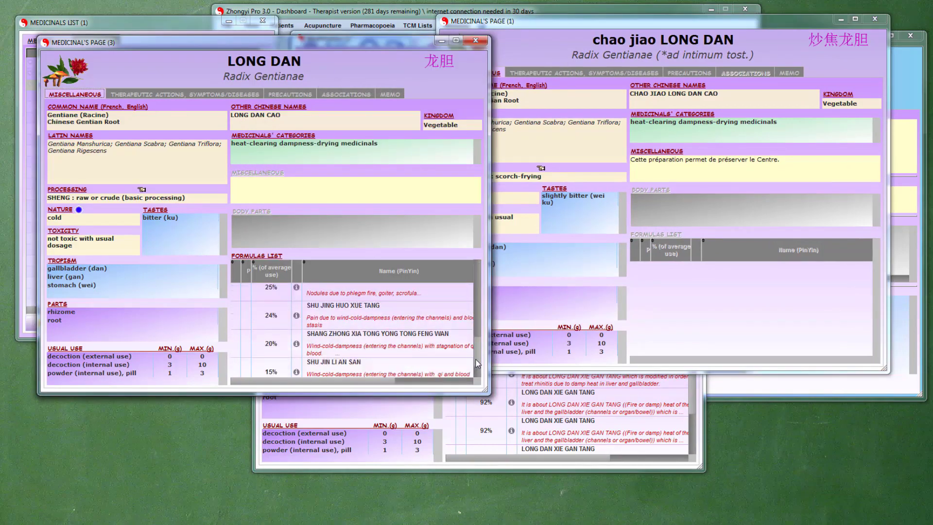
scroll(475, 291, "up", 5)
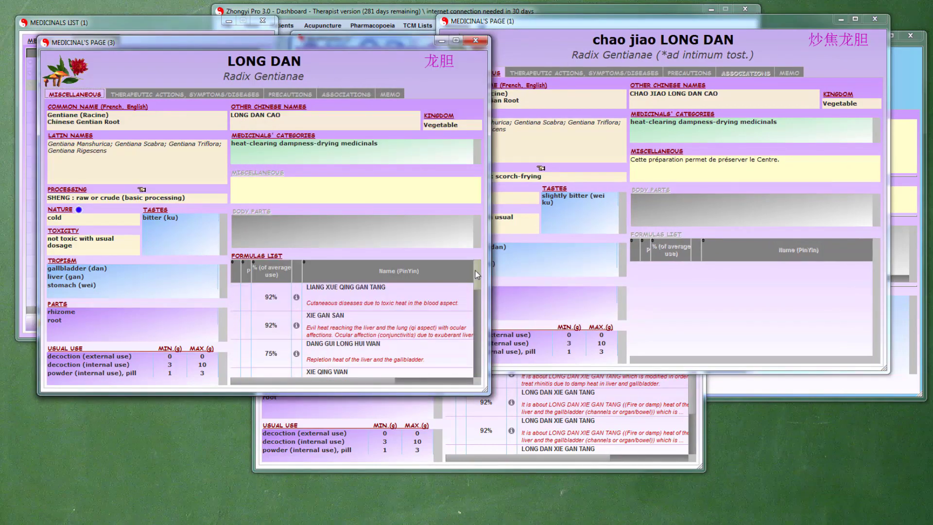
left_click(690, 399)
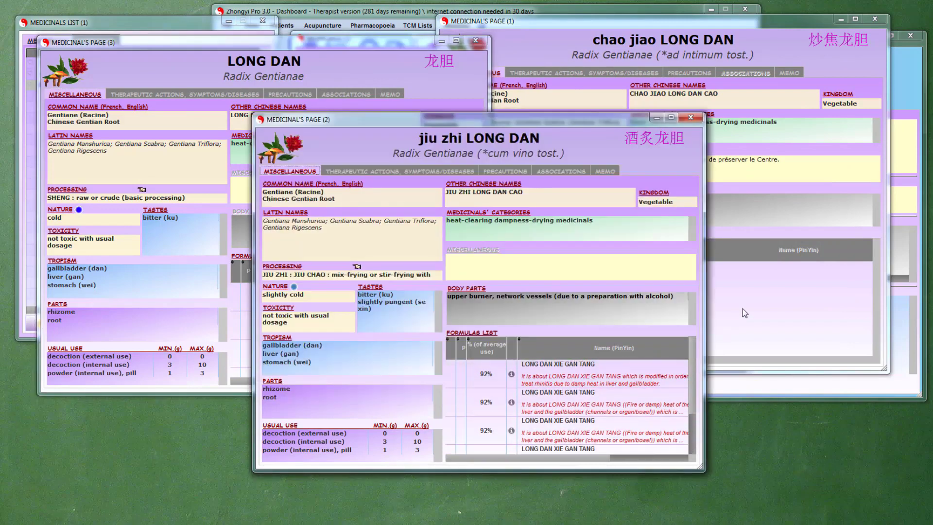
left_click(742, 308)
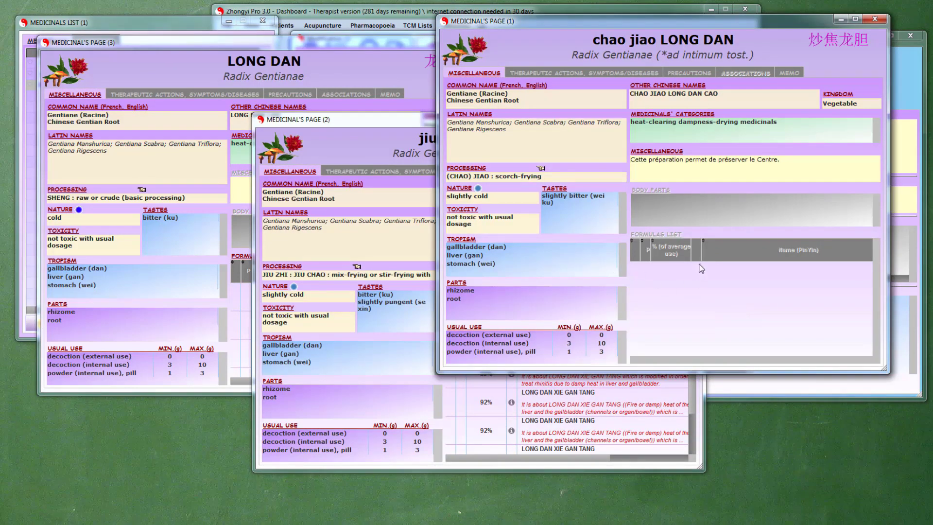
left_click(328, 45)
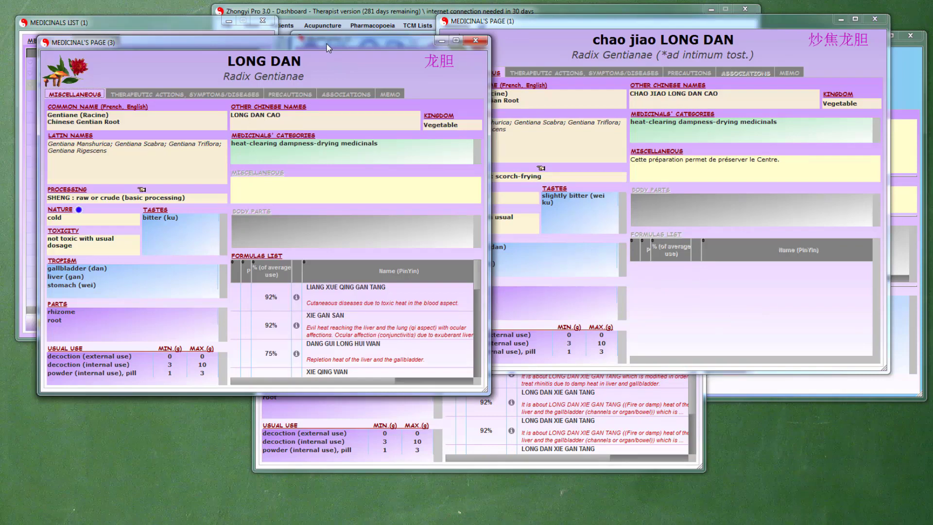
left_click(874, 19)
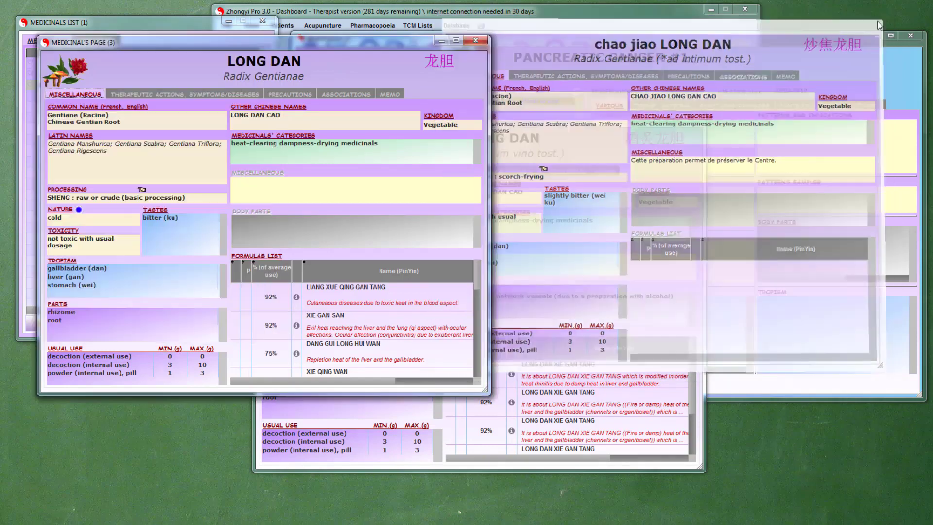
left_click(690, 119)
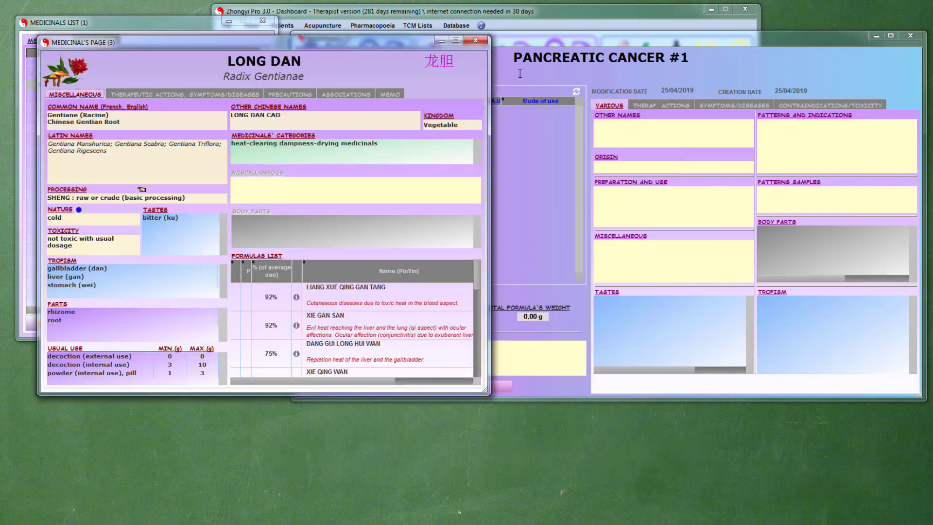
left_click(476, 41)
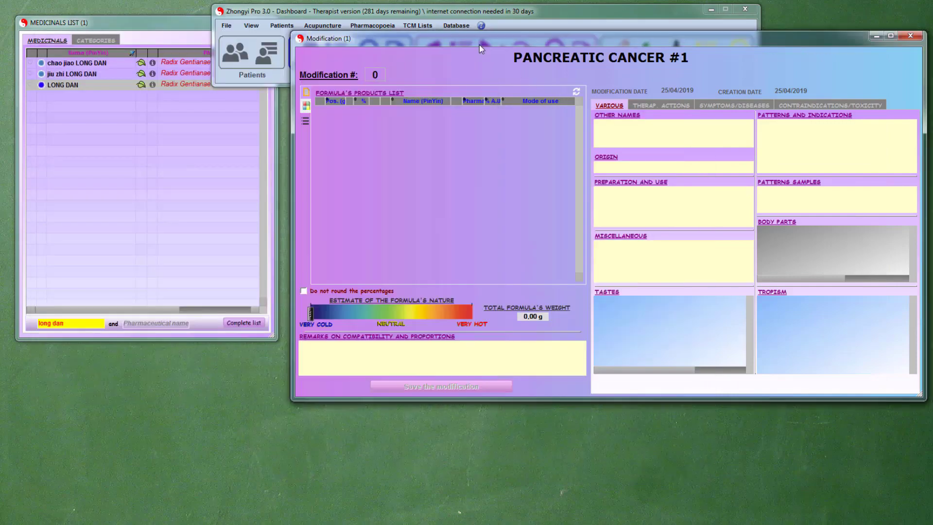
Add plain LONG DAN to the formula's products list as decoction (internal use) with a posology of 15 g
left_click(75, 86)
left_click_drag(74, 88, 363, 147)
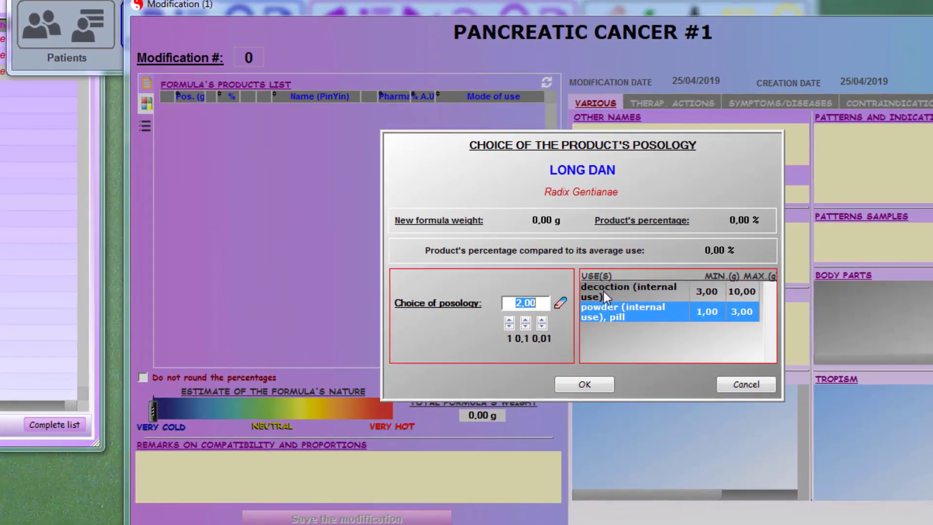
left_click(614, 233)
left_click(514, 305)
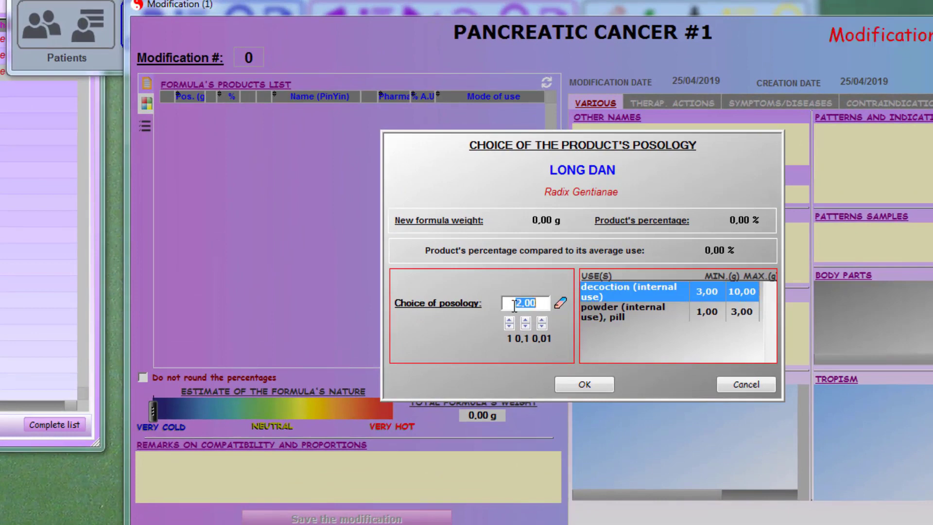
type("15")
left_click(583, 384)
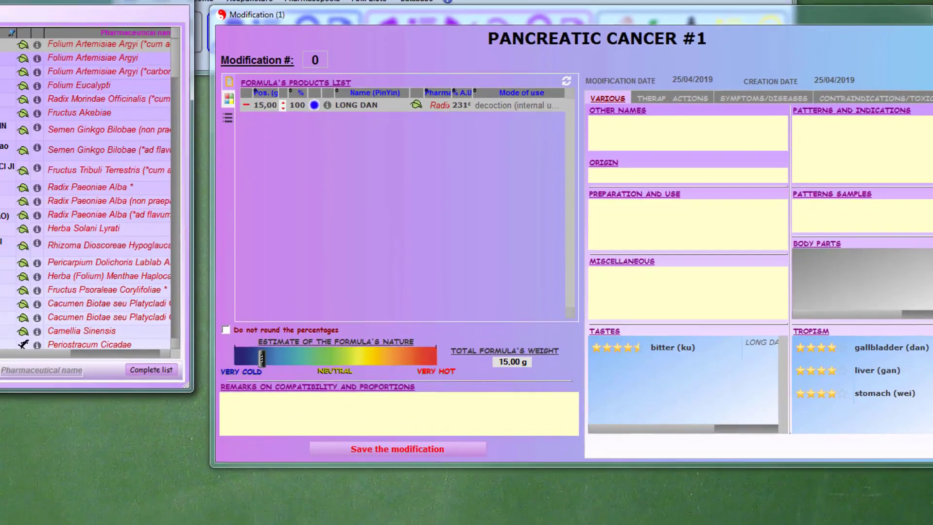
Find YIN CHEN by PinYin name, check its medicinal page, and add it to the formula's products list at 20 g
type("yin che")
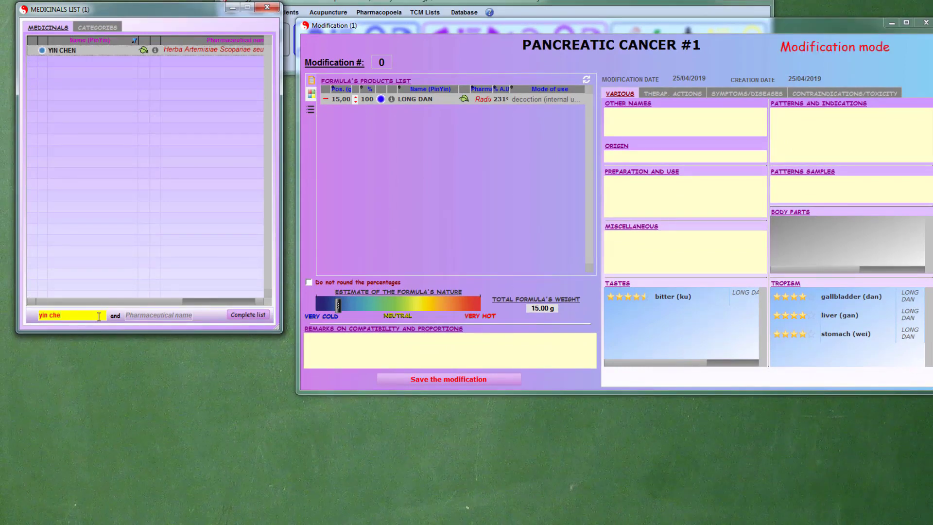
double_click(91, 49)
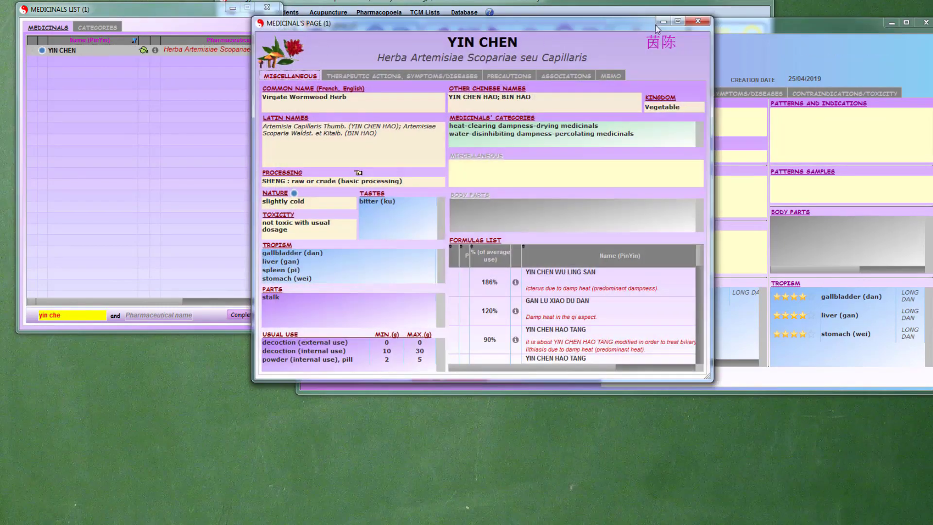
left_click(697, 22)
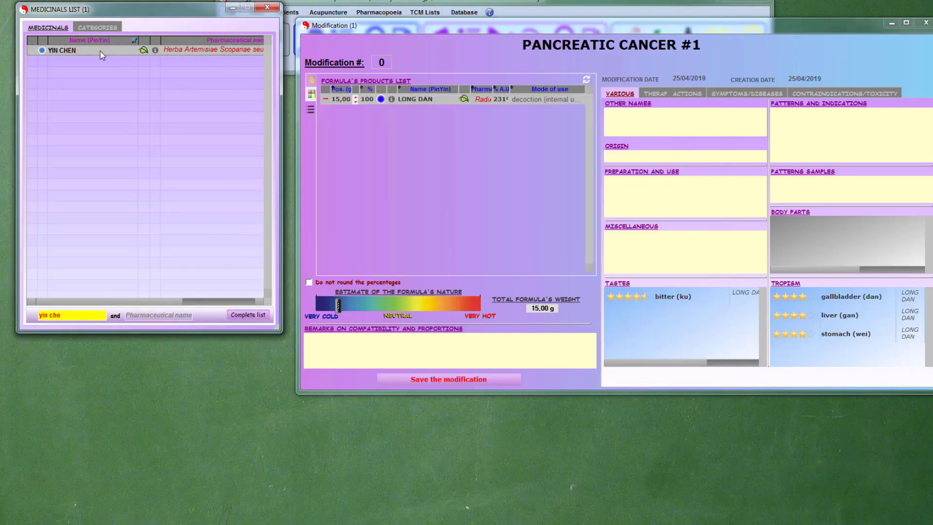
left_click_drag(100, 51, 229, 91)
left_click_drag(366, 140, 366, 140)
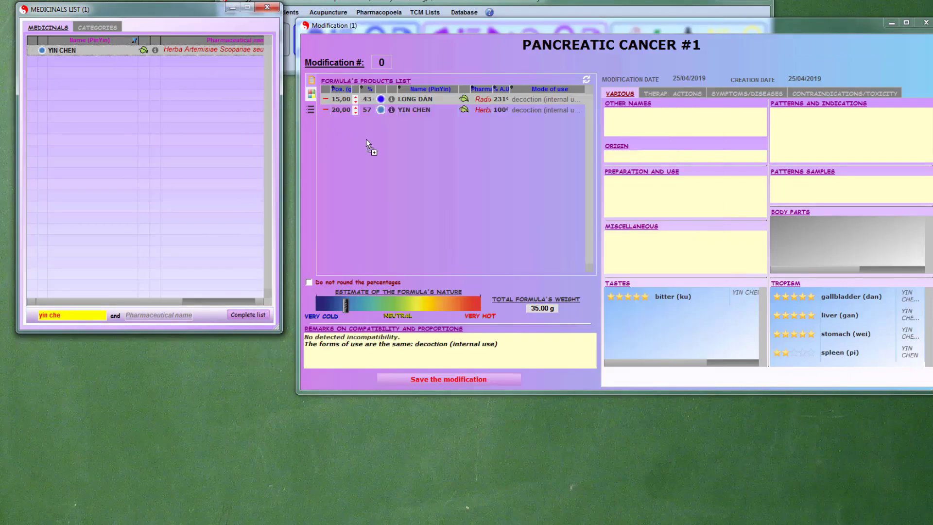
Try to set the YIN CHEN posology in the formula's products list to 30 g
left_click(335, 110)
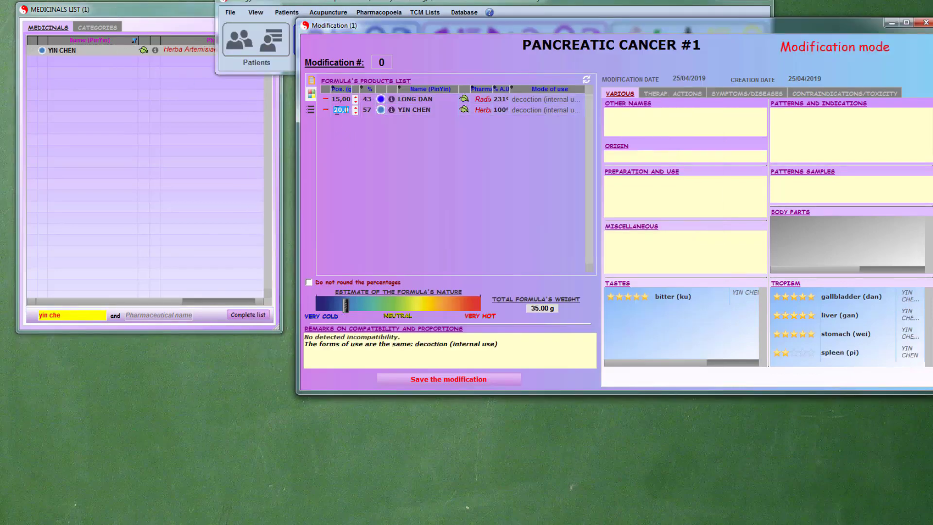
type("30")
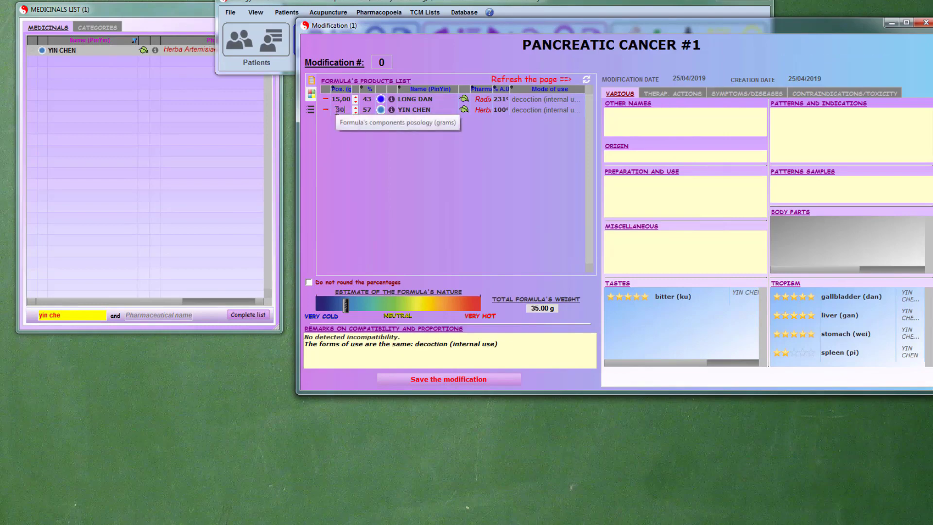
key("Return")
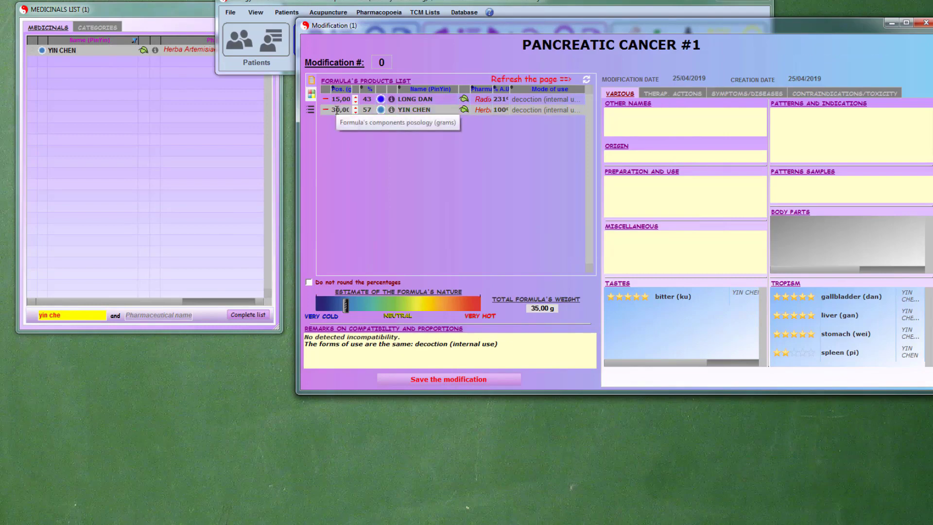
Filter the medicinals by the PinYin name "huang lian" and add plain HUANG LIAN to the formula's products list at 6 g
left_click(74, 317)
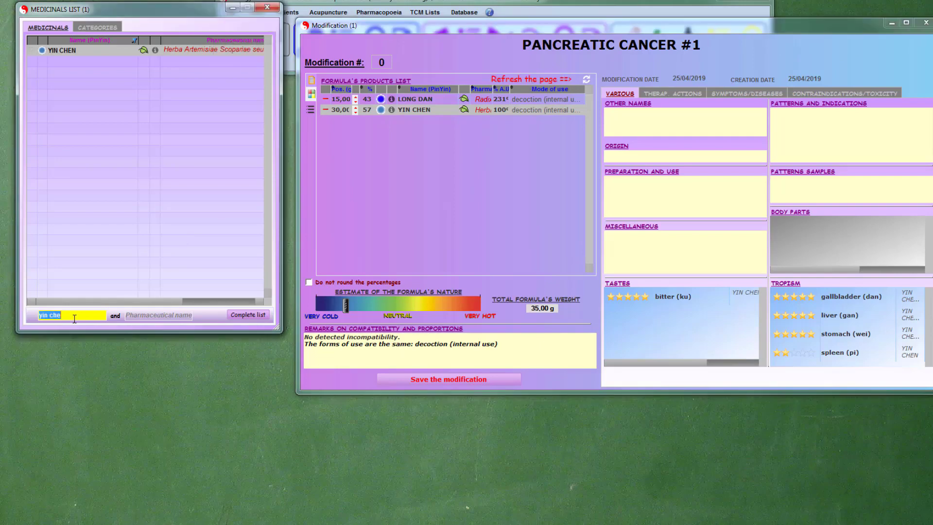
type("huang")
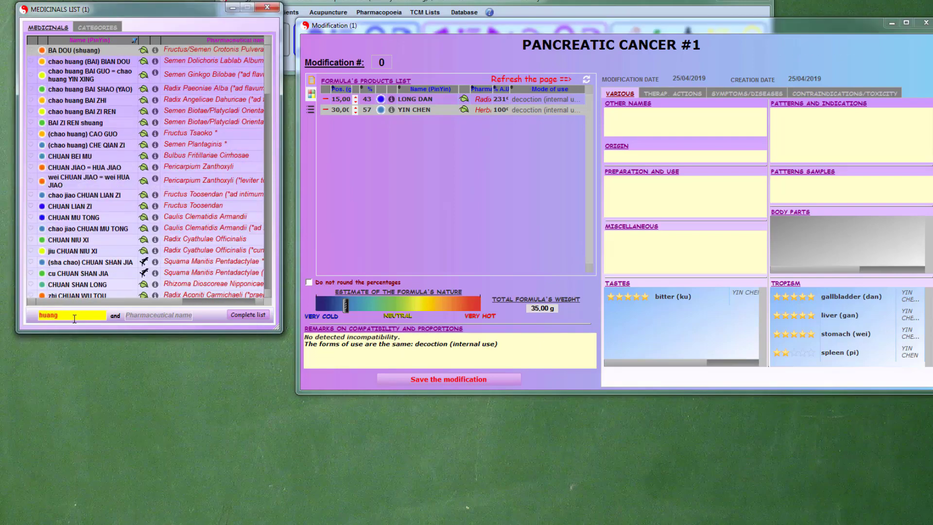
type(" lian")
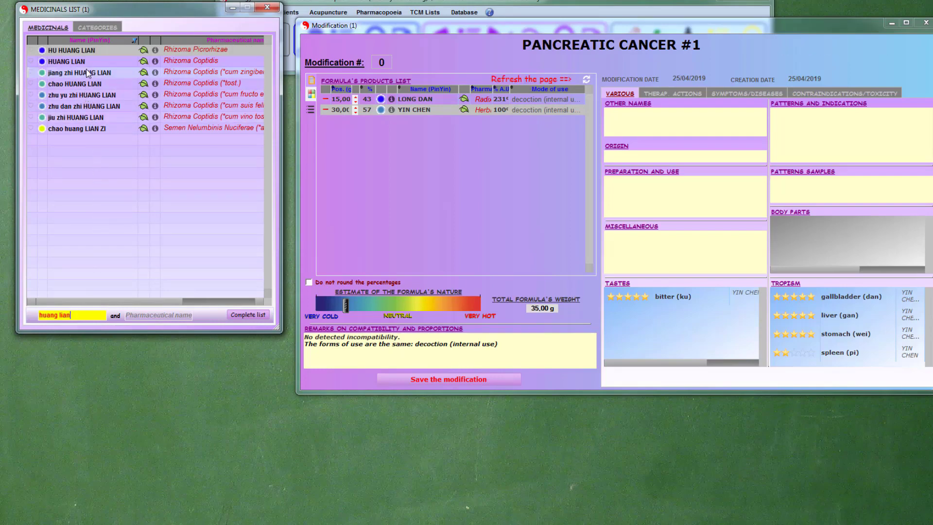
left_click_drag(84, 62, 236, 137)
left_click_drag(357, 155, 358, 156)
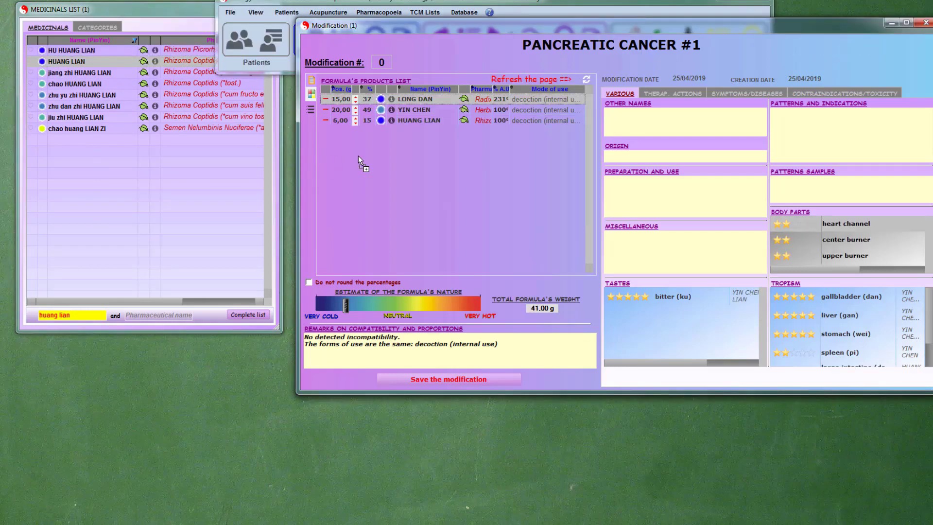
Filter the medicinals by the PinYin name "zao ji" and add plain ZAO JIAO CI to the formula's products list
left_click(84, 314)
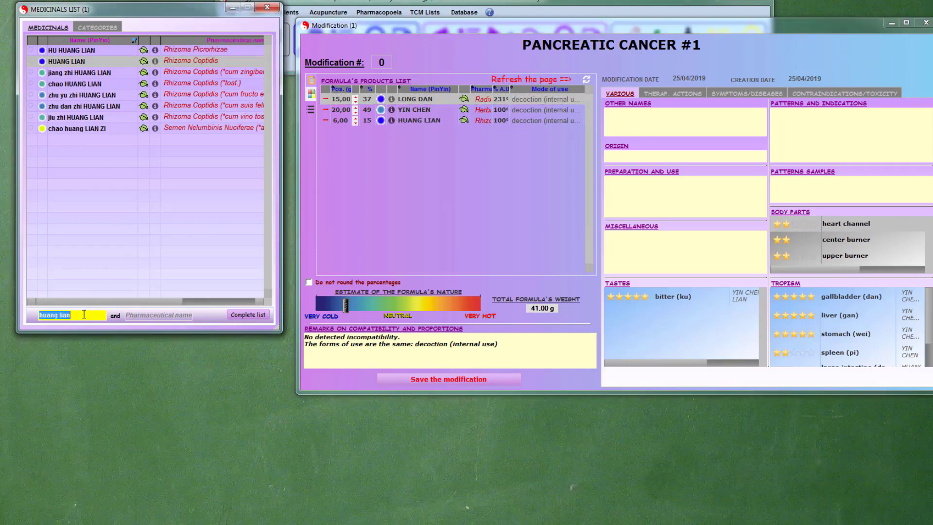
type("zao")
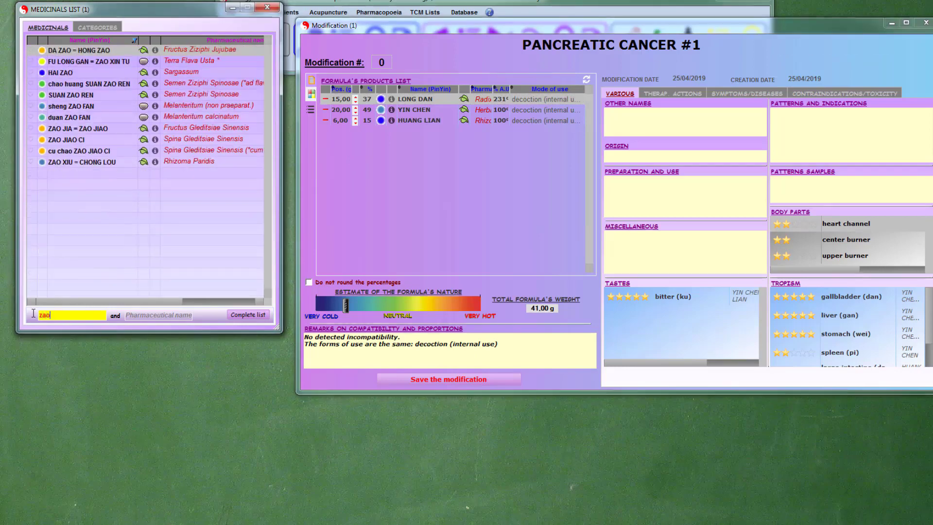
type(" ji")
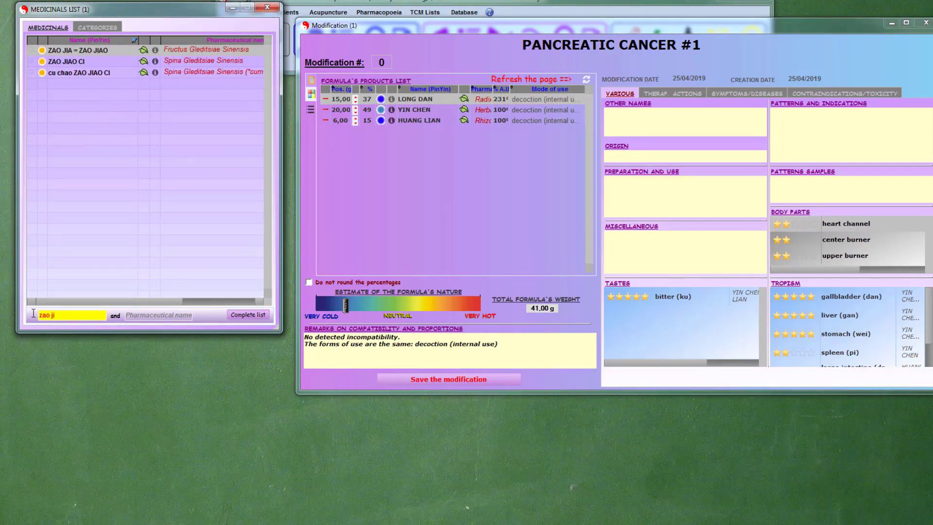
left_click(81, 64)
left_click_drag(81, 63, 390, 174)
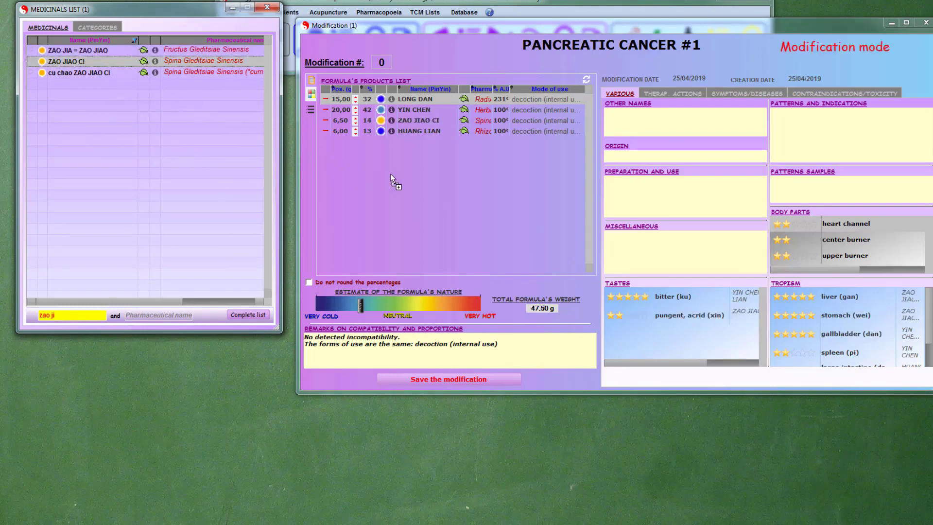
Set the ZAO JIAO CI posology to 2 g and refresh the formula page
left_click(339, 121)
double_click(338, 122)
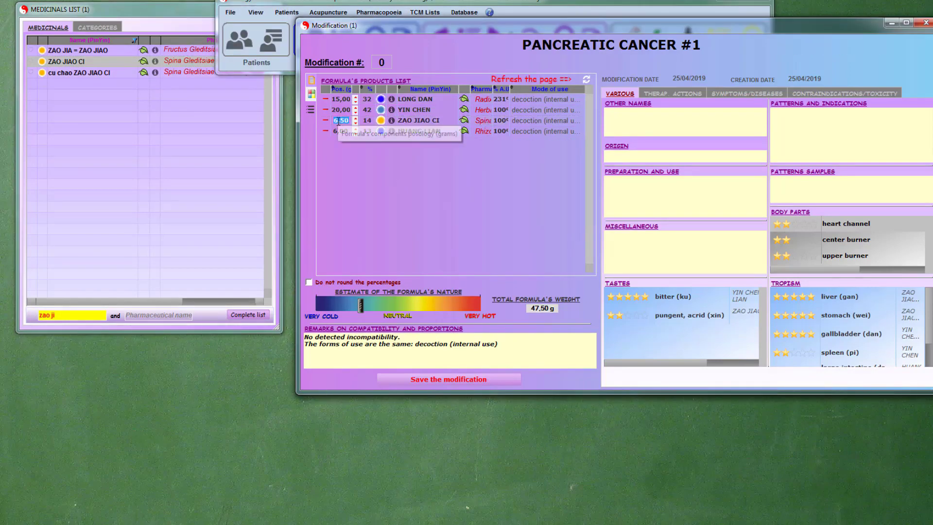
type("2")
key("Return")
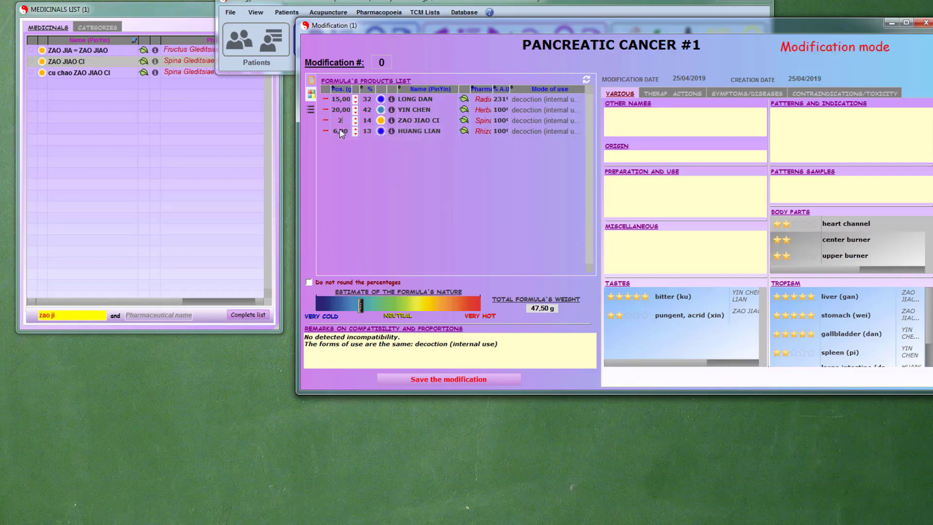
left_click(586, 79)
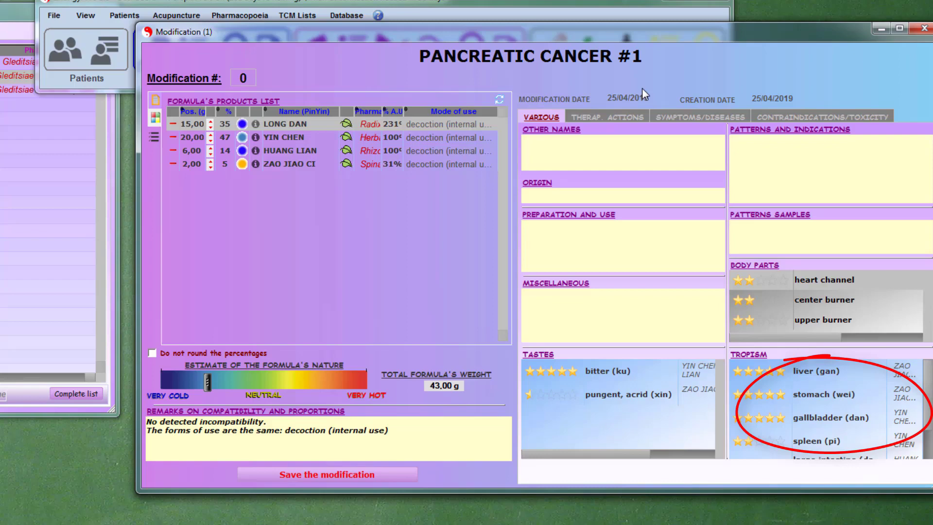
Review the formula's therapeutic actions, search its symptoms and diseases for "cancer", and restore the complete list
left_click(611, 113)
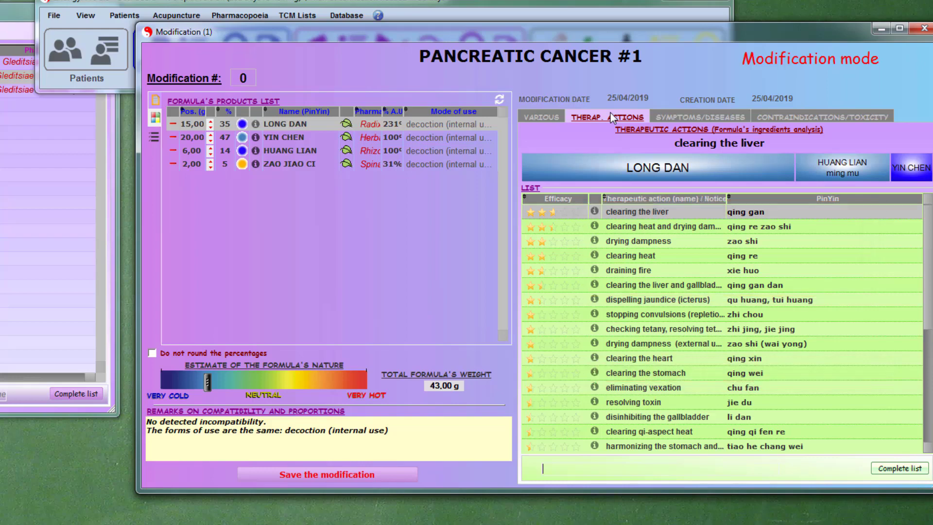
left_click(668, 117)
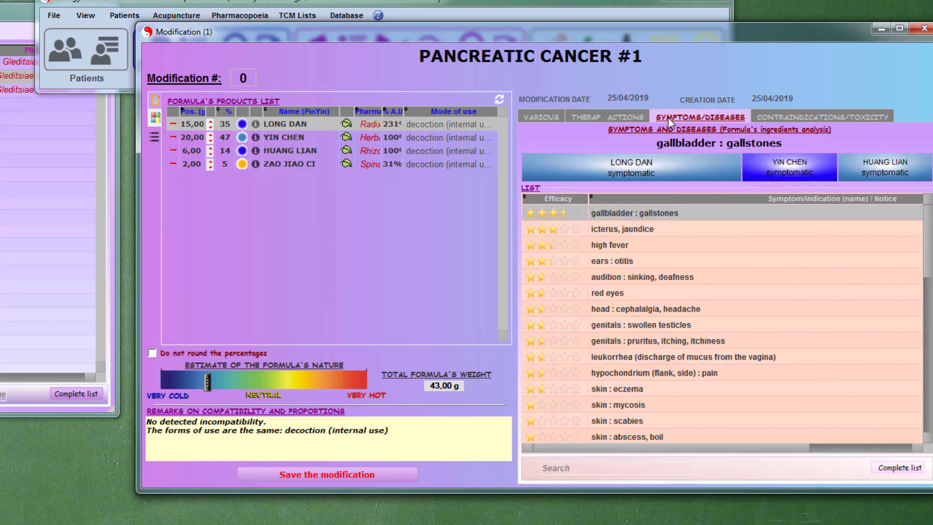
left_click(584, 467)
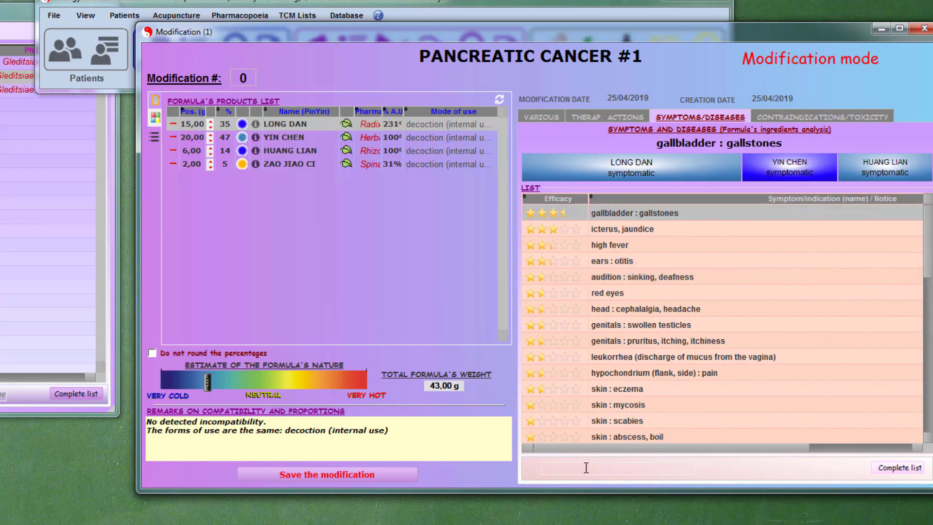
type("cancer")
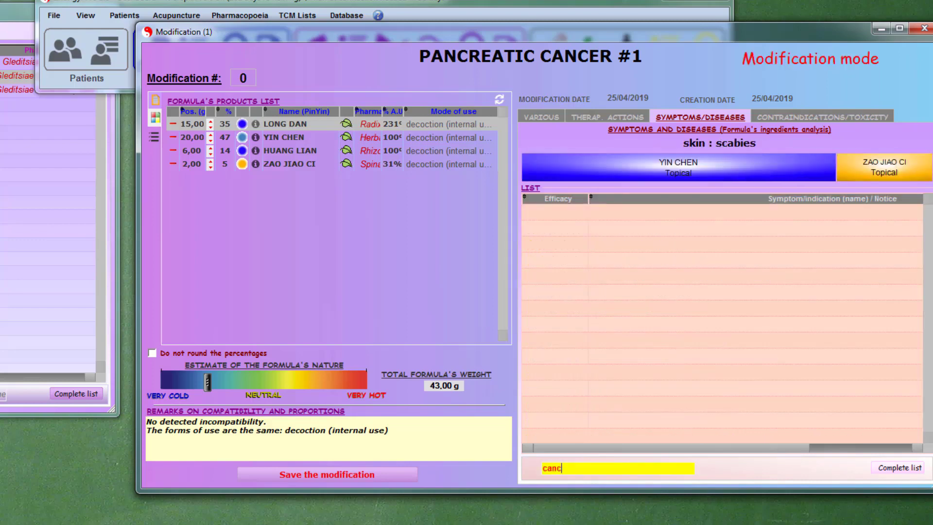
left_click(885, 469)
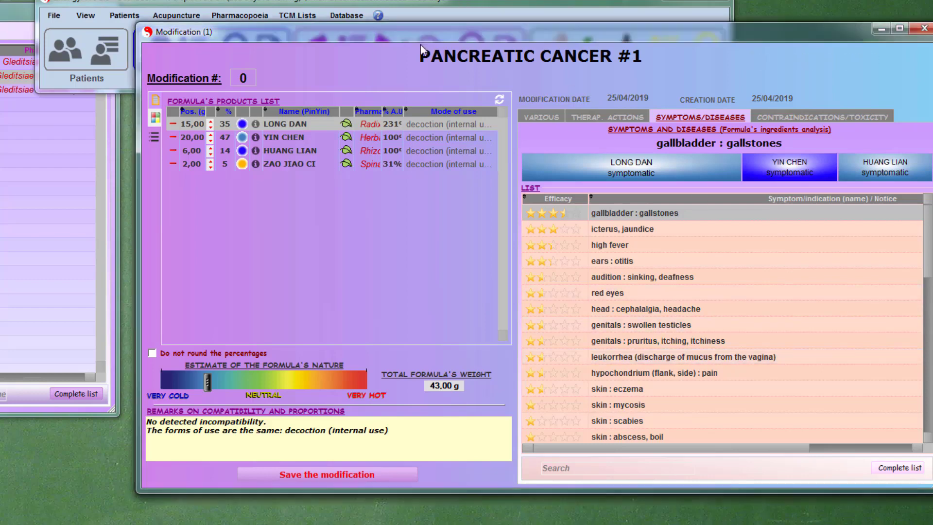
Filter the general list of symptoms and diseases by "cancer" and open the stomach : cancer entry with its associated Chinese medicinals
left_click_drag(421, 39, 398, 119)
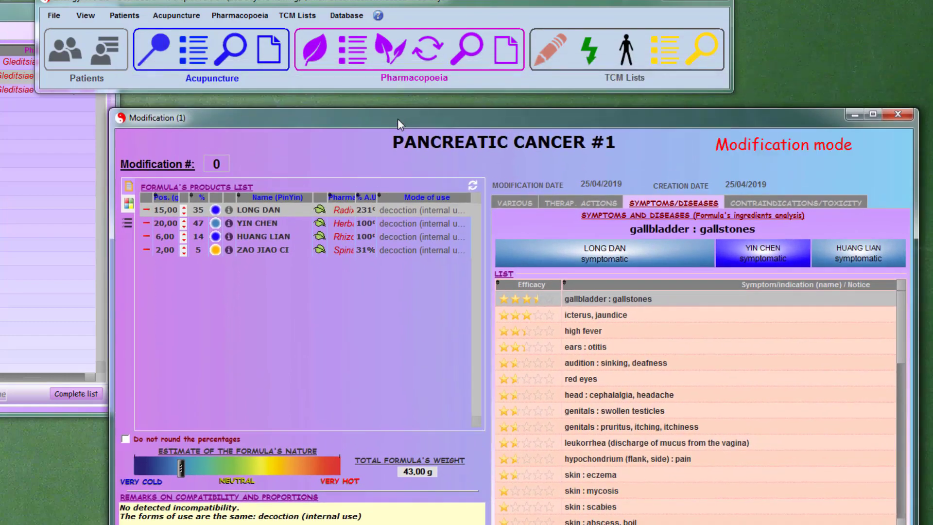
left_click(554, 54)
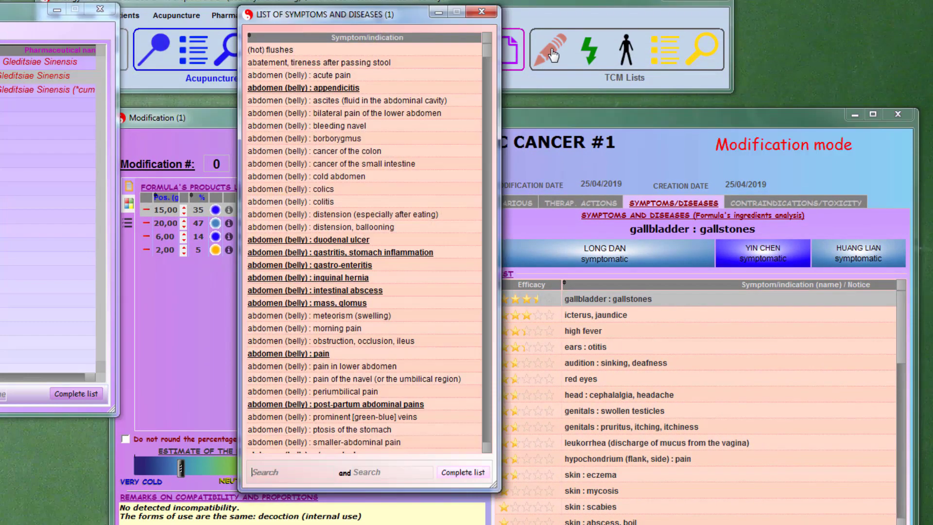
left_click(285, 473)
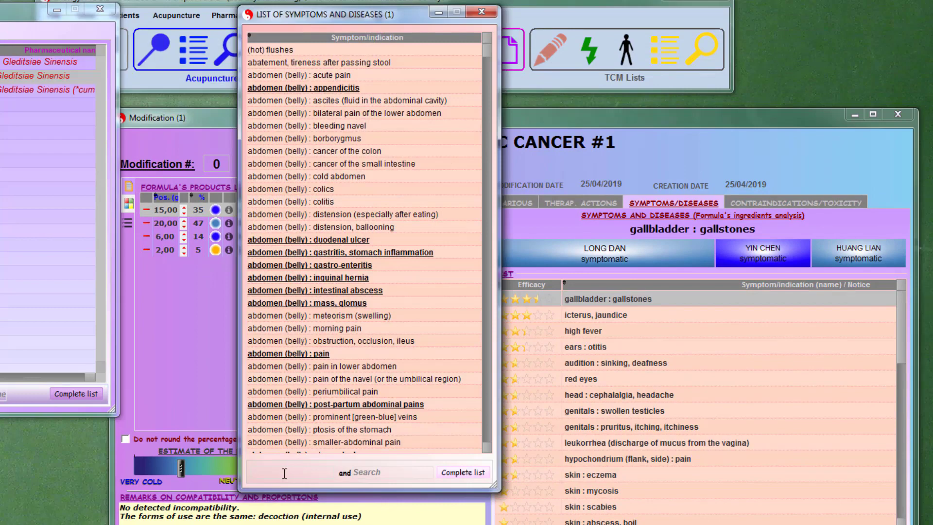
type("cancer")
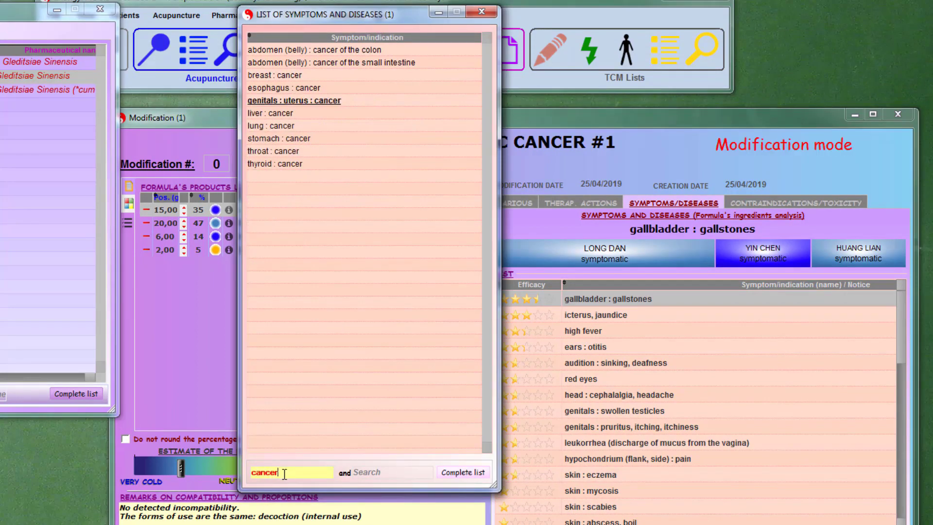
double_click(316, 140)
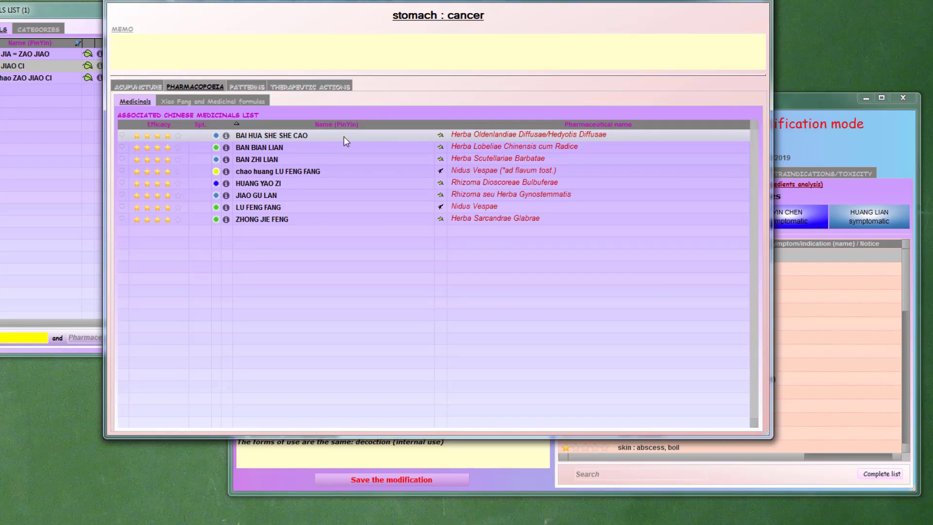
Examine the medicinal page of BAI HUA SHE SHE CAO, including its therapeutic actions and symptoms/diseases, and close it
double_click(344, 137)
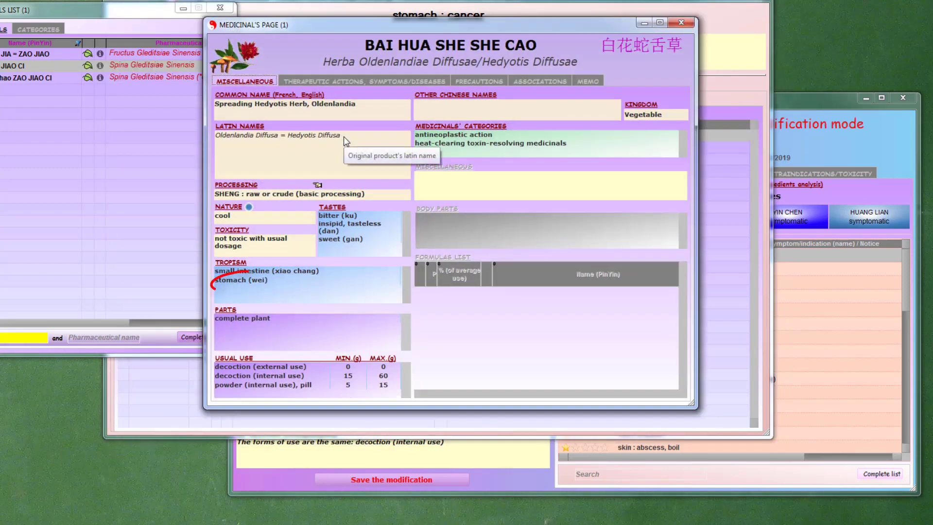
left_click(346, 82)
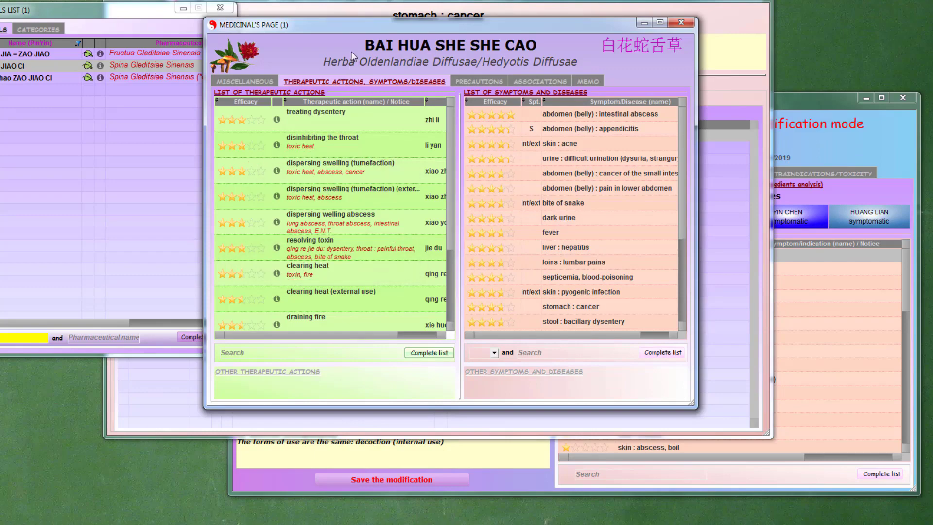
left_click_drag(357, 29, 109, 191)
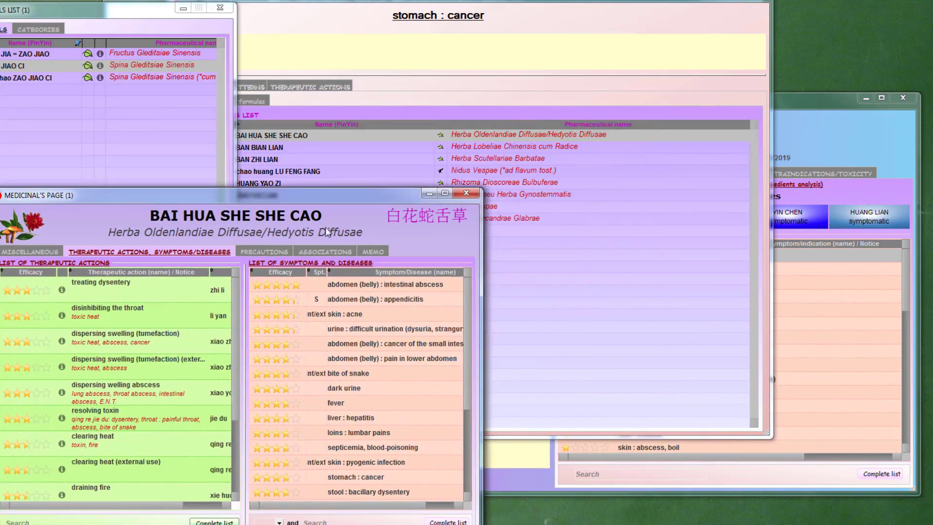
left_click(463, 192)
Uncover the PANCREATIC CANCER #1 formula and add BAI HUA SHE SHE CAO from the stomach : cancer medicinals to its products list
left_click_drag(465, 3, 243, 1)
left_click_drag(551, 196, 343, 196)
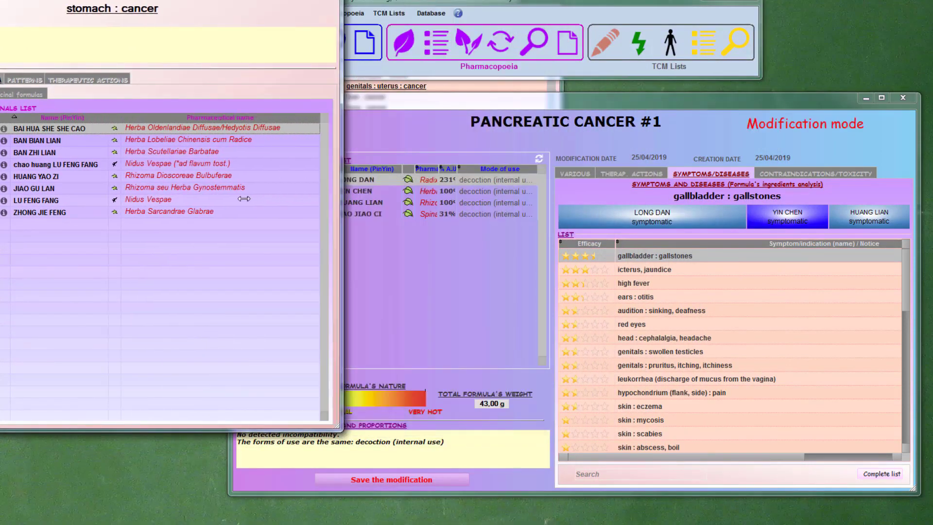
left_click_drag(80, 132, 384, 258)
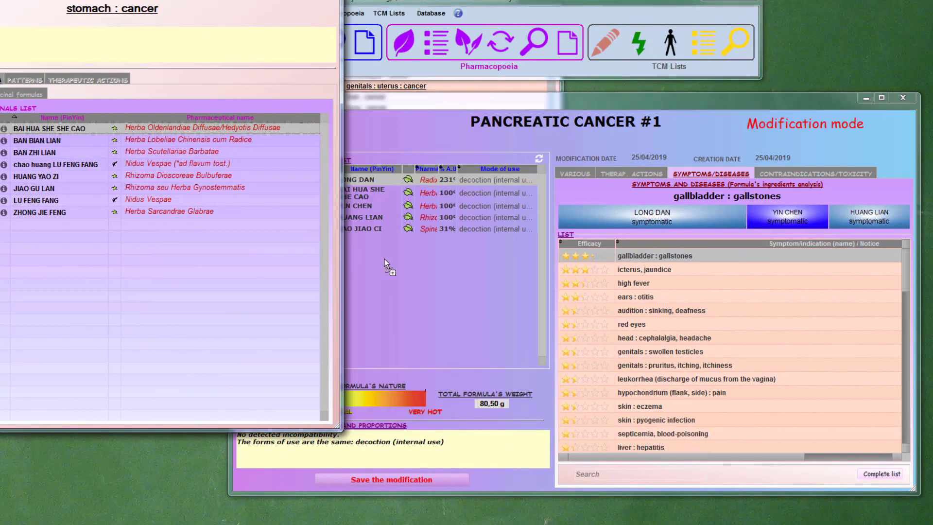
Search the formula's symptoms and diseases for "can", check the ingredients behind the stomach and small intestine cancer entries, and restore the complete list
left_click(400, 106)
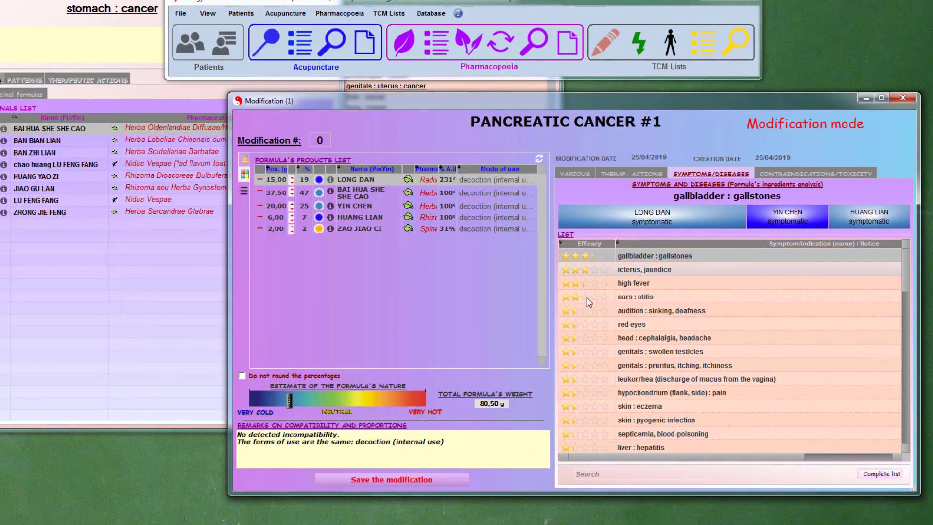
left_click(620, 472)
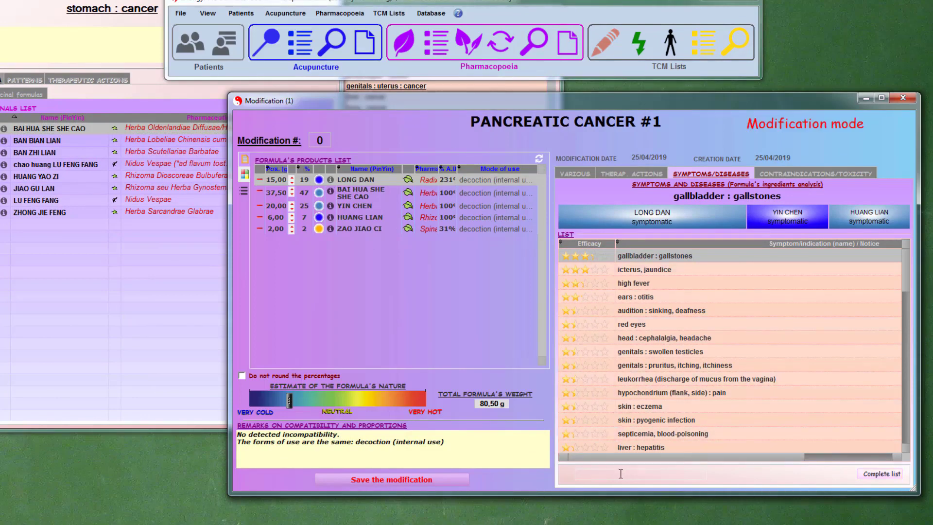
type("can")
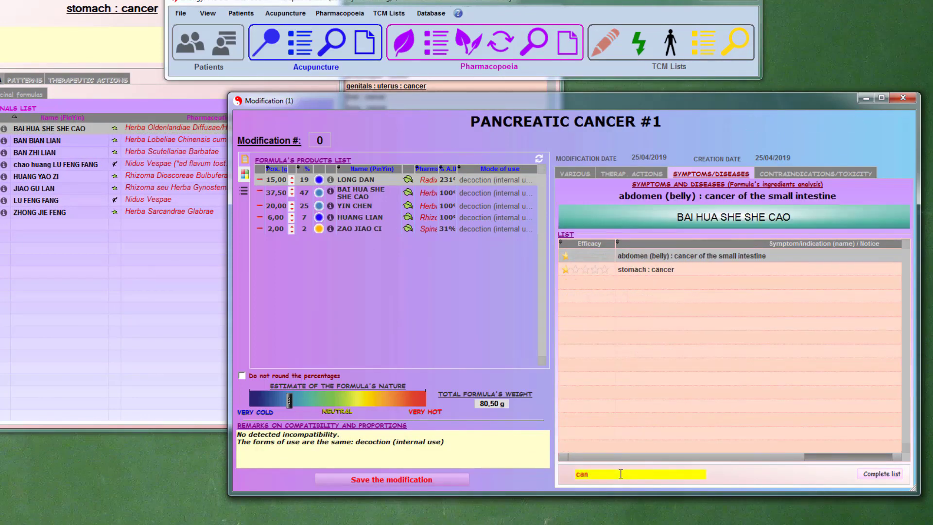
left_click(649, 271)
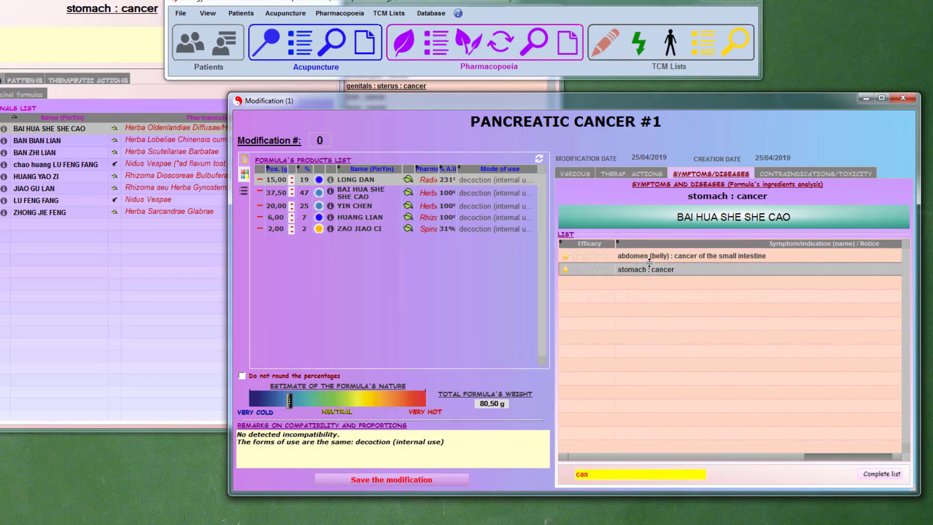
left_click(648, 258)
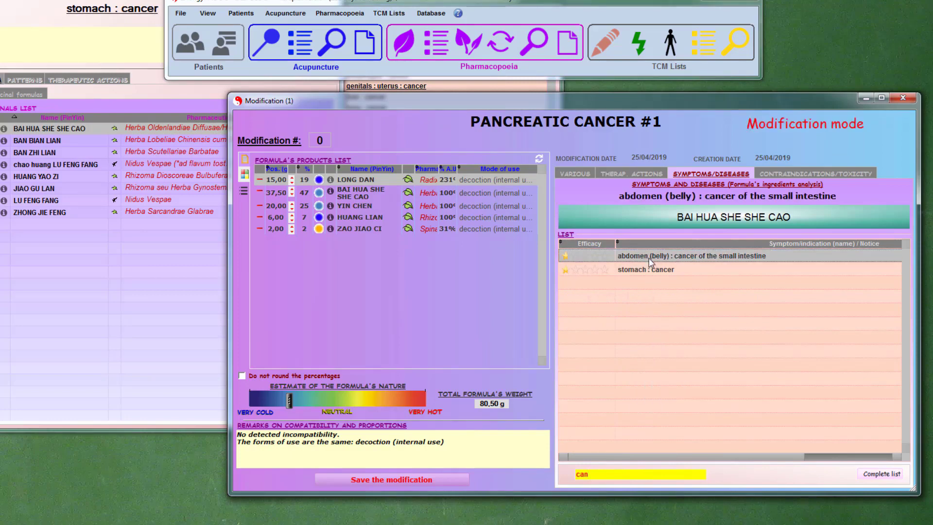
left_click(881, 474)
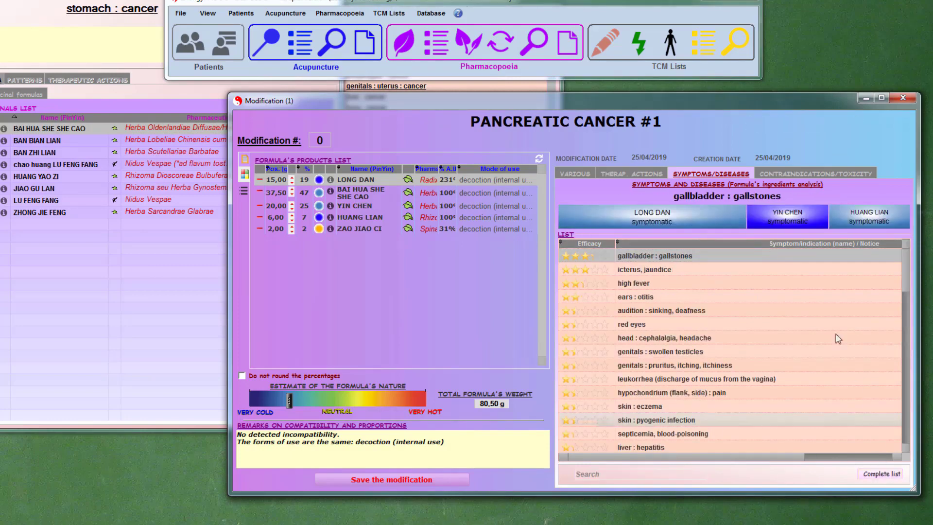
Review the formula's therapeutic actions and its contraindications/toxicity, enlarging the area for the products' toxicity and contraindications
left_click(648, 173)
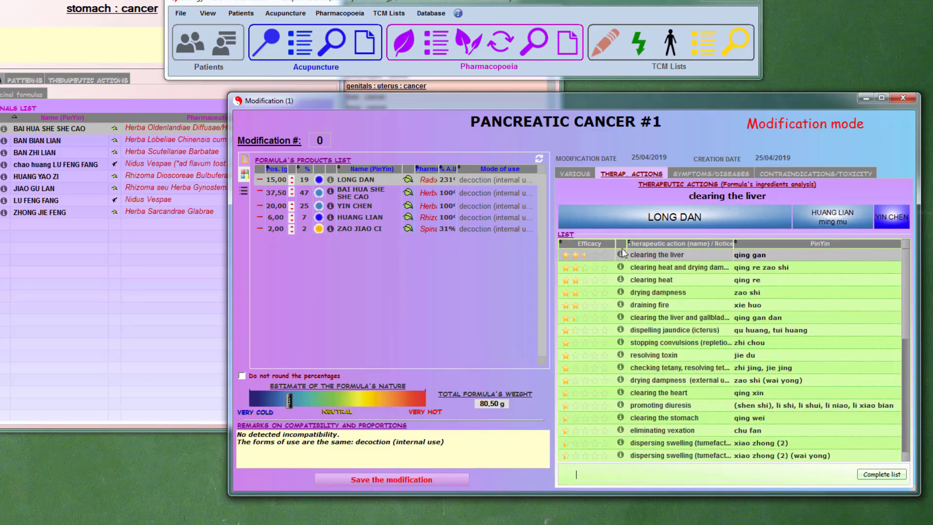
left_click(774, 175)
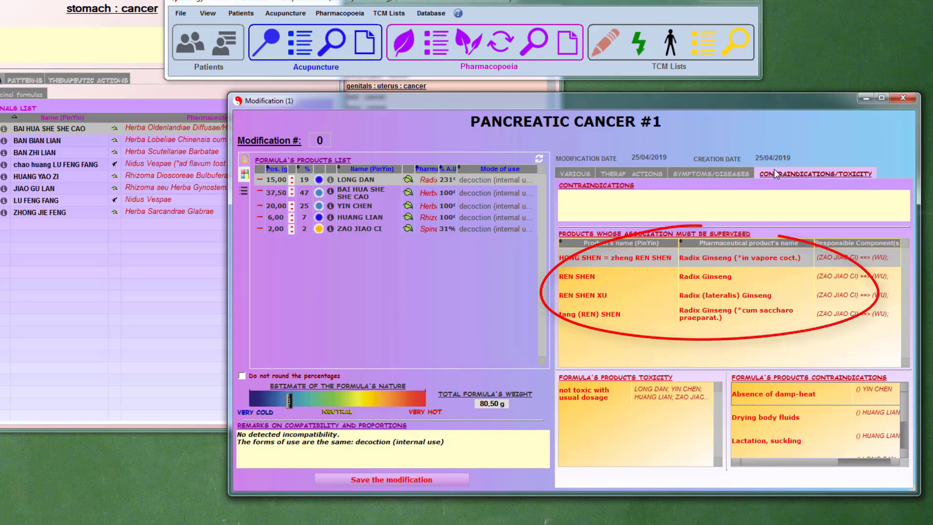
left_click_drag(792, 367, 786, 332)
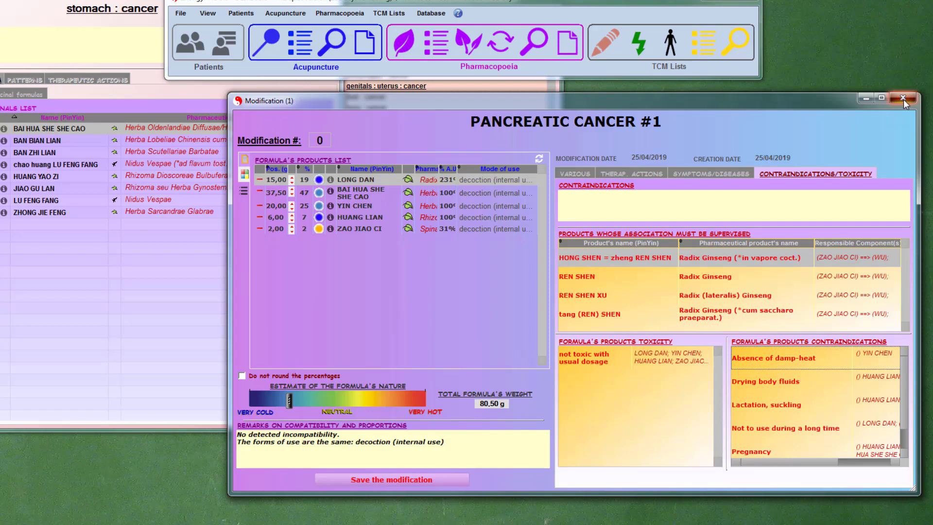
Close the PANCREATIC CANCER #1 formula saving its modifications, and close the remaining medicinals, stomach : cancer and symptoms windows
left_click(902, 99)
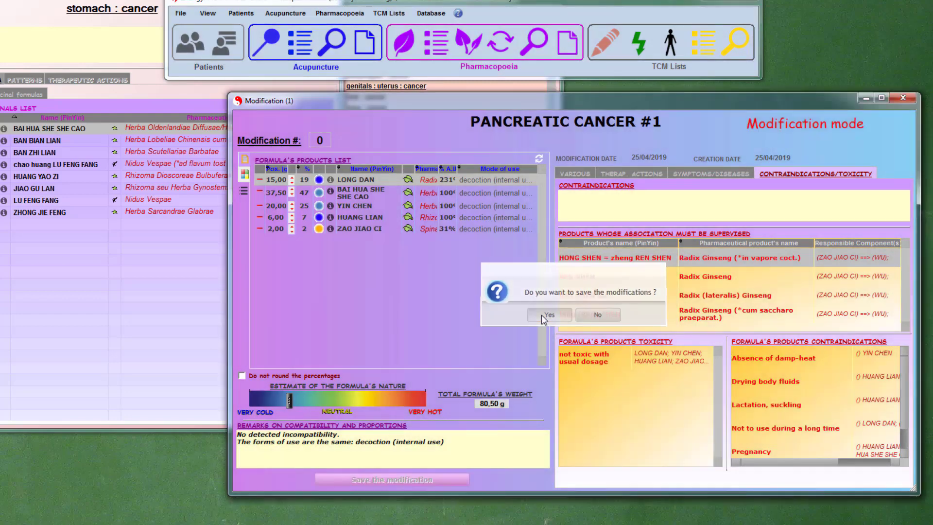
left_click(541, 315)
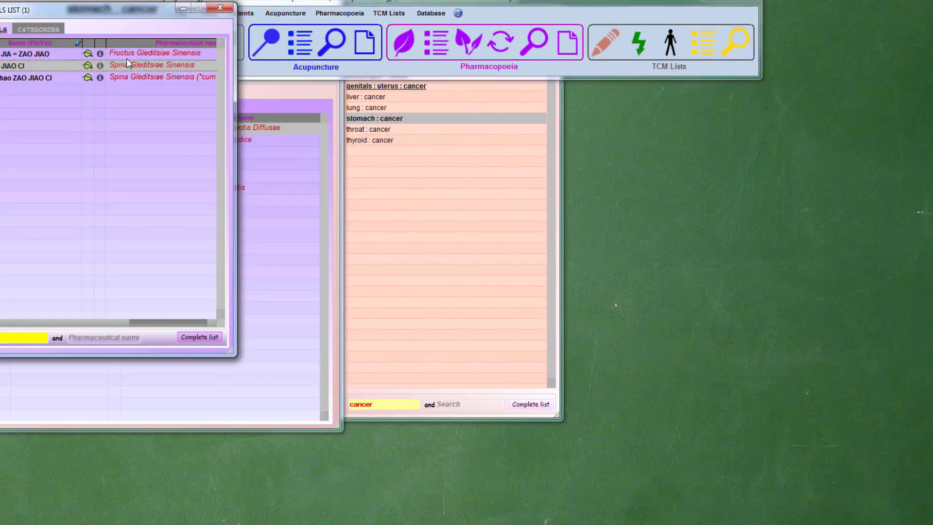
left_click_drag(130, 19, 495, 146)
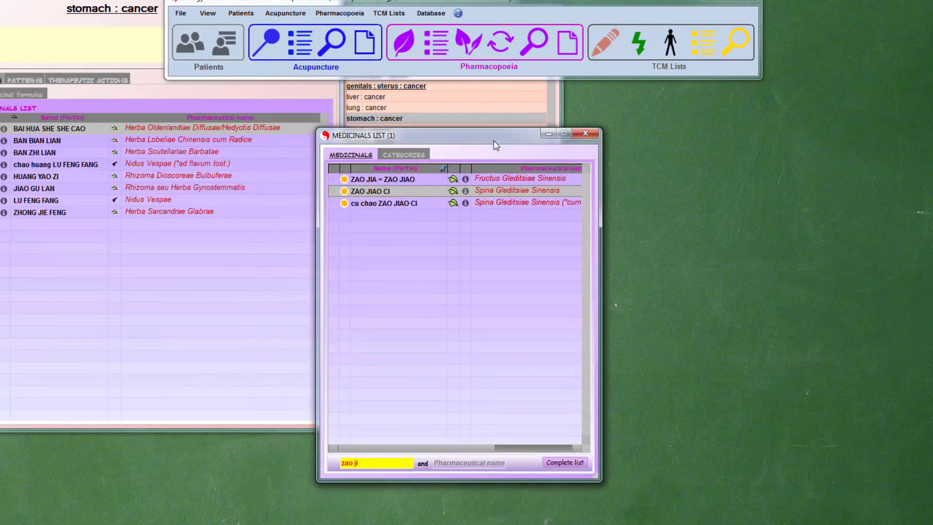
left_click(583, 133)
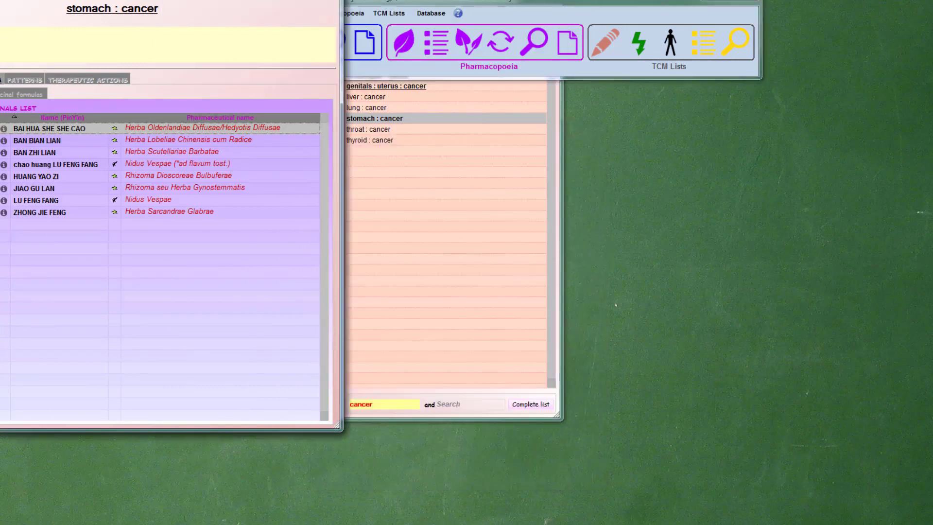
left_click(409, 156)
left_click(545, 11)
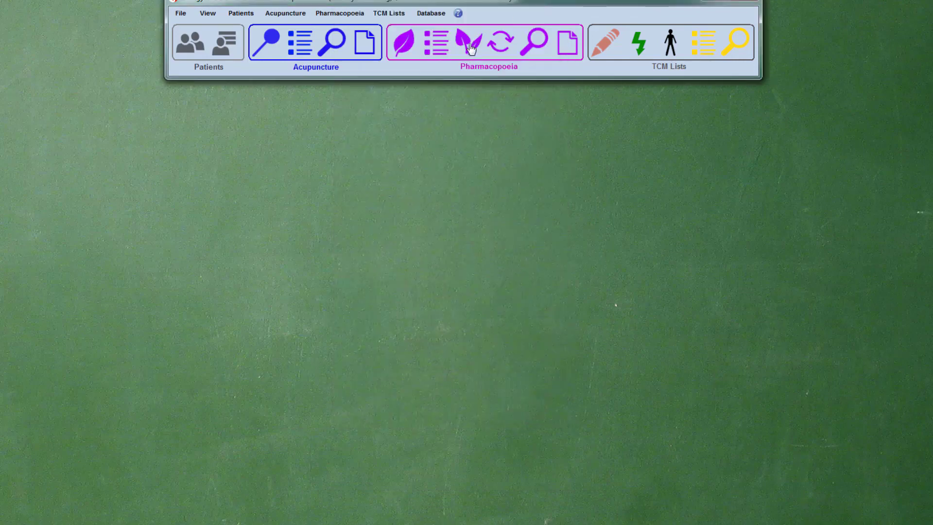
Check the personal formulas in the medicinal formulas list for PANCREATIC CANCER #1, and close the list
left_click(442, 47)
left_click(336, 88)
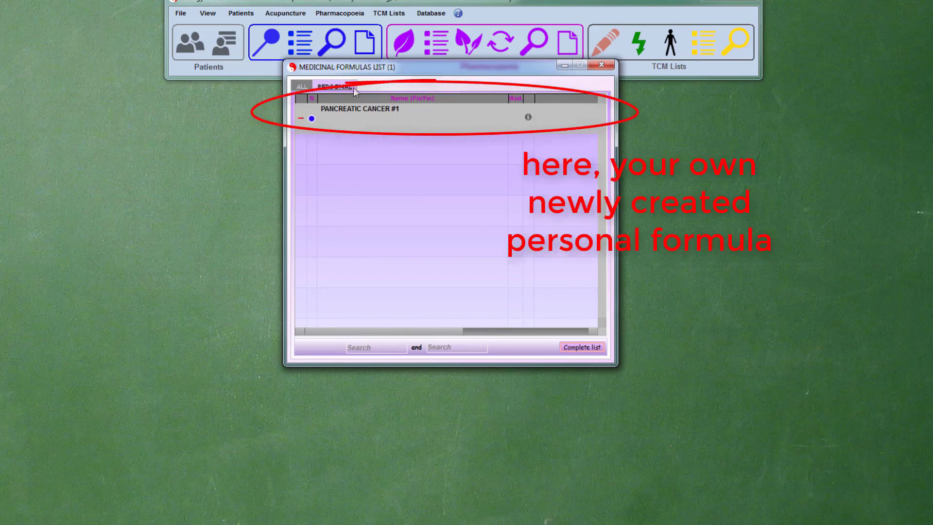
left_click(599, 67)
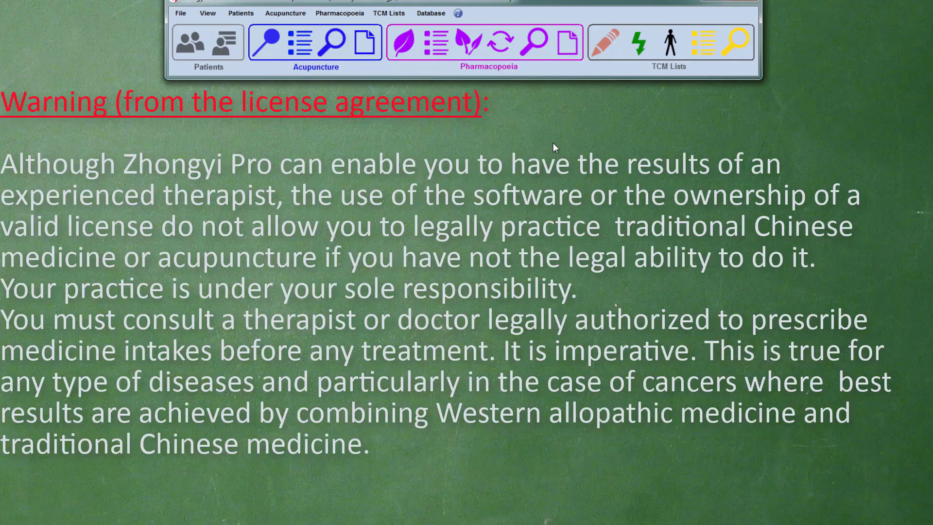